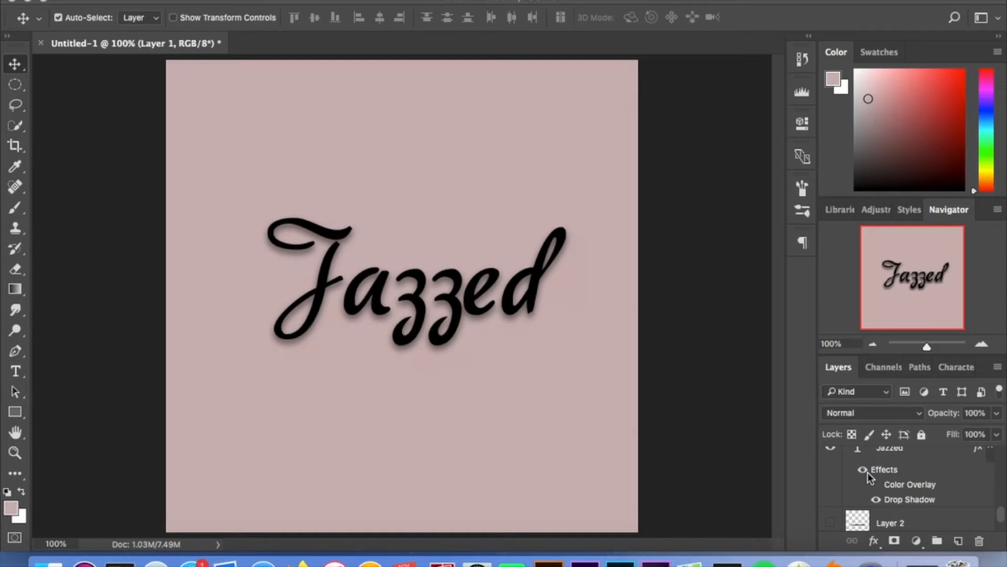
# - Hide the lowest Jazzed text layer and check the foreground color's values in the color picker
pyautogui.scroll(1, 868, 475)
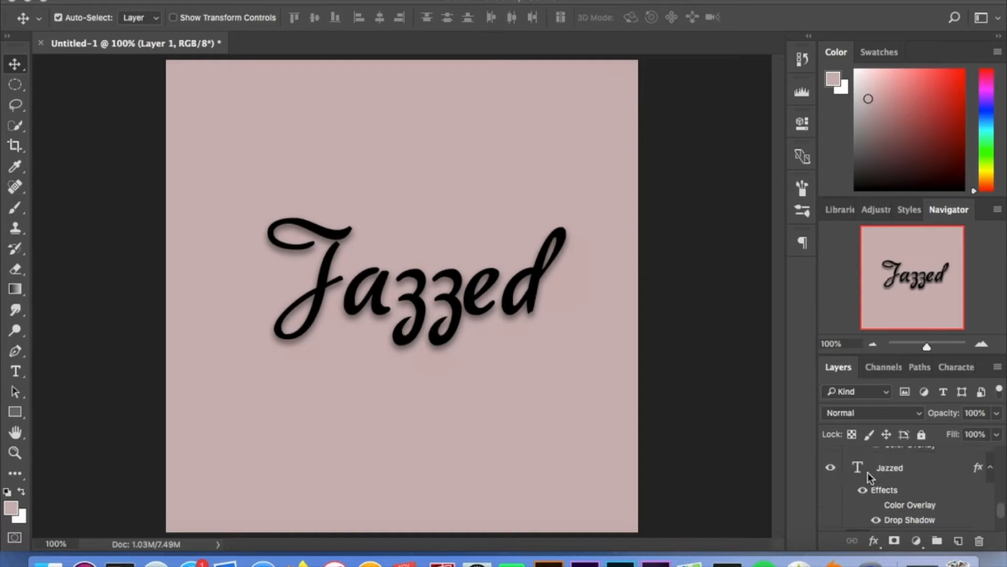
pyautogui.click(831, 468)
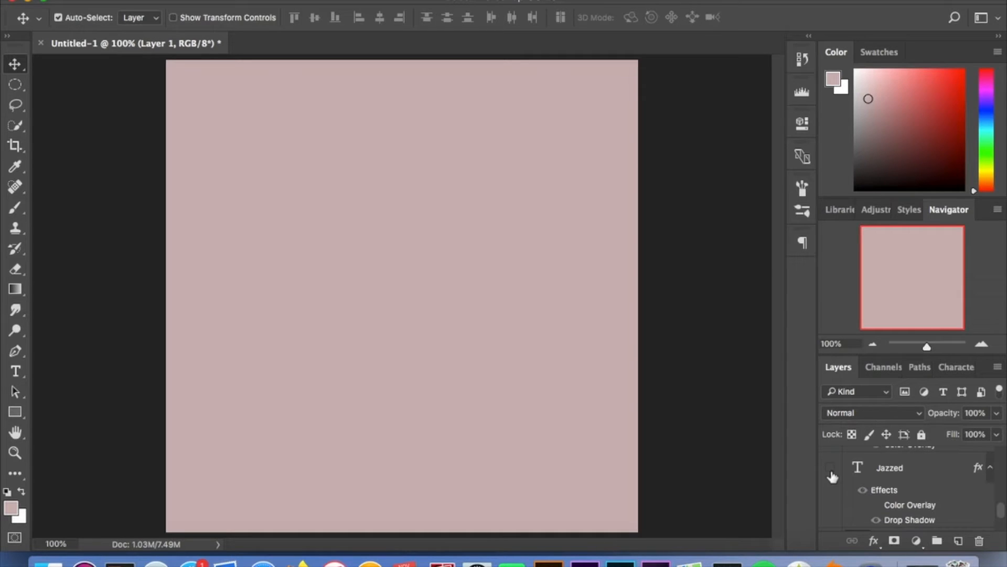
pyautogui.scroll(-3, 923, 513)
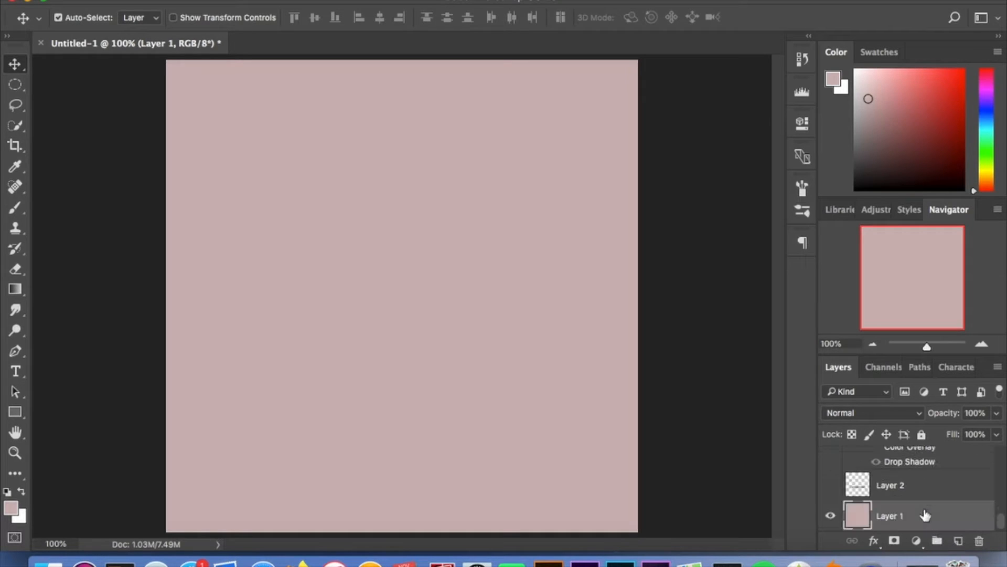
pyautogui.click(835, 83)
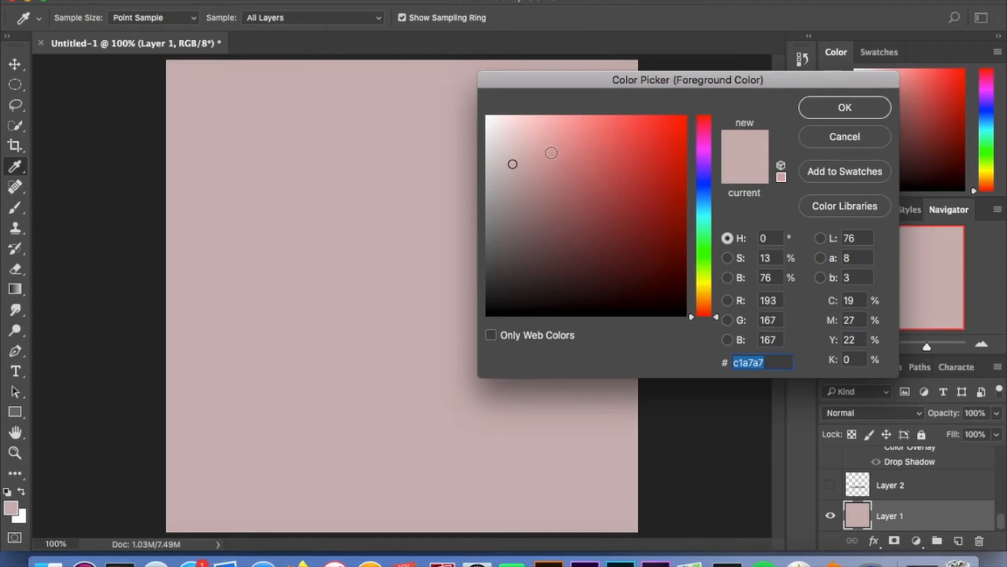
pyautogui.click(824, 113)
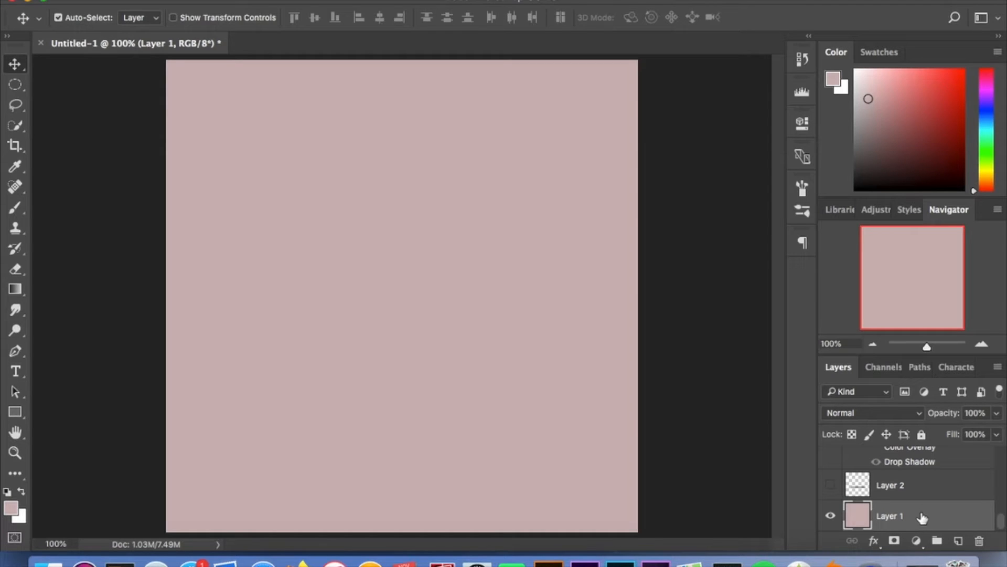
# - Activate the Type tool, select the lowest Jazzed text layer and turn on its Color Overlay effect
pyautogui.scroll(3, 892, 499)
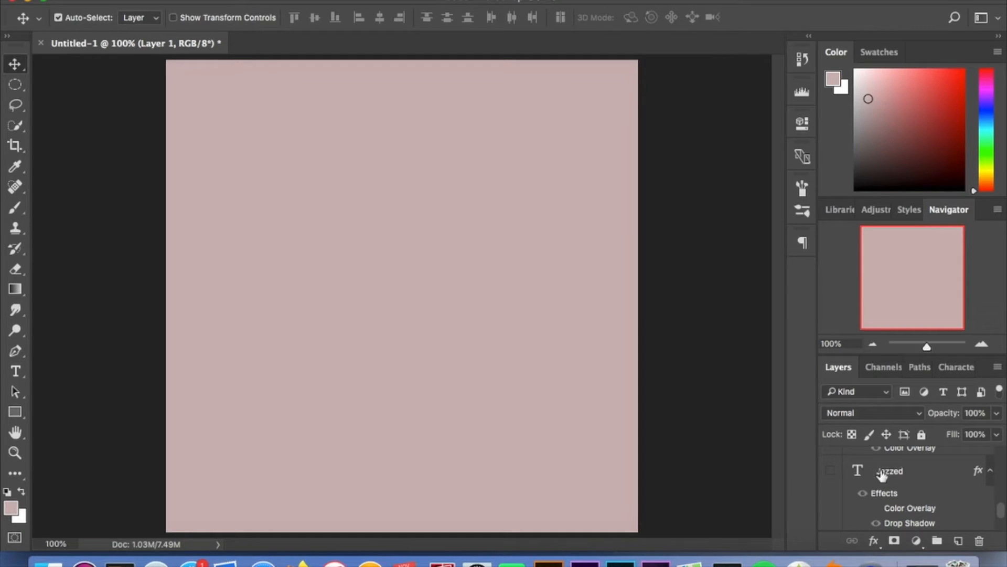
pyautogui.click(16, 371)
pyautogui.click(171, 19)
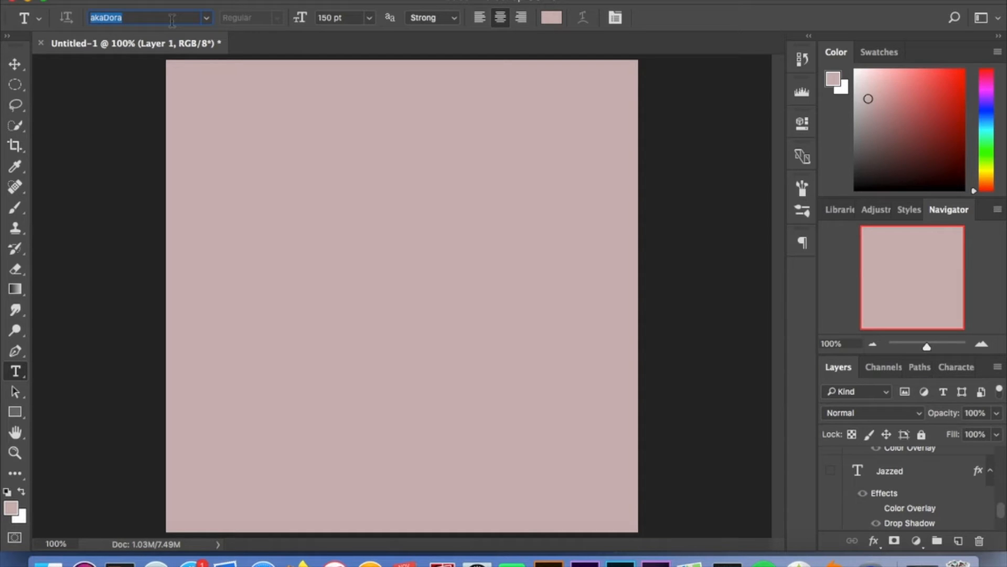
pyautogui.click(928, 478)
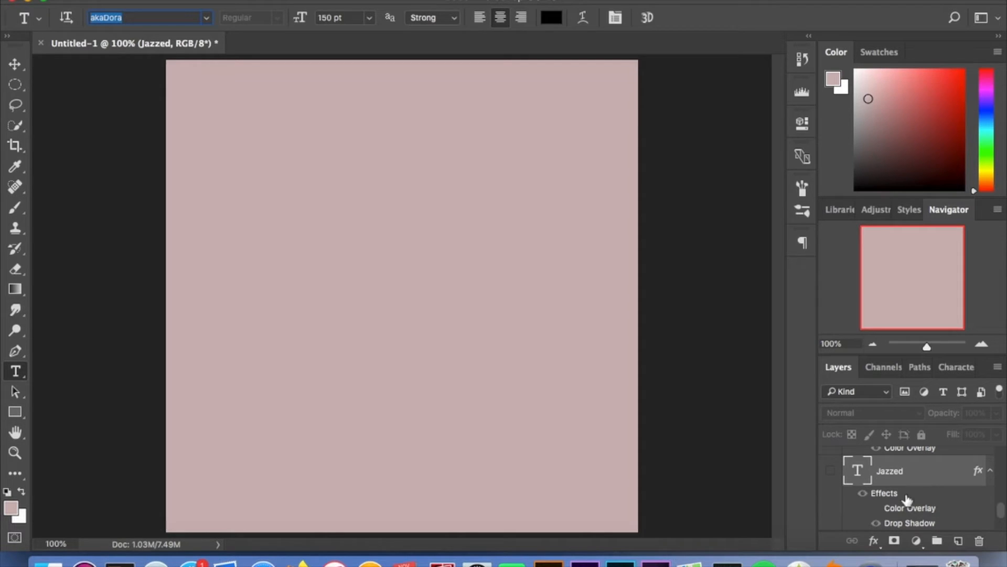
pyautogui.click(876, 508)
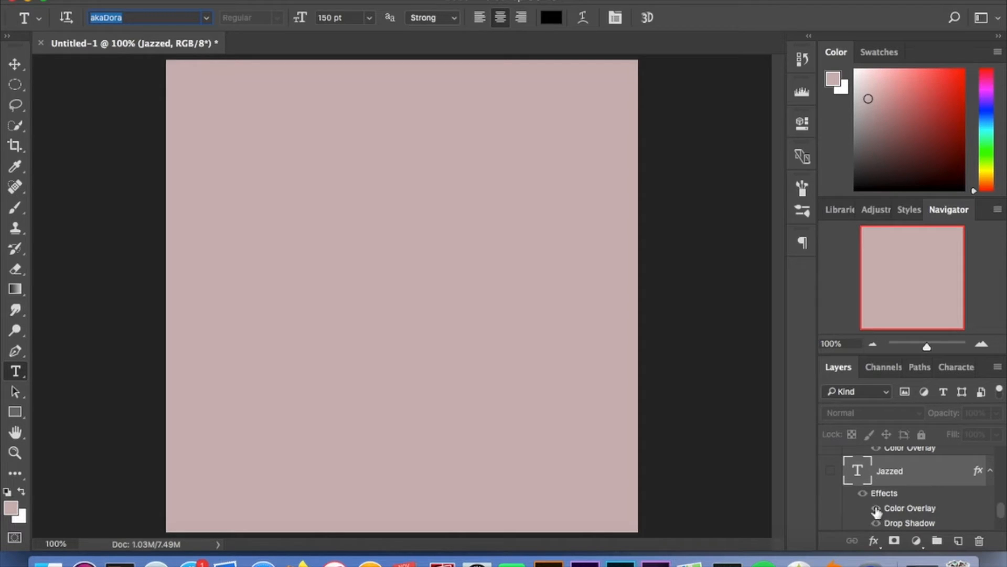
# - Review the Color Overlay and Drop Shadow settings of the lowest Jazzed layer and make that layer visible
pyautogui.doubleClick(907, 477)
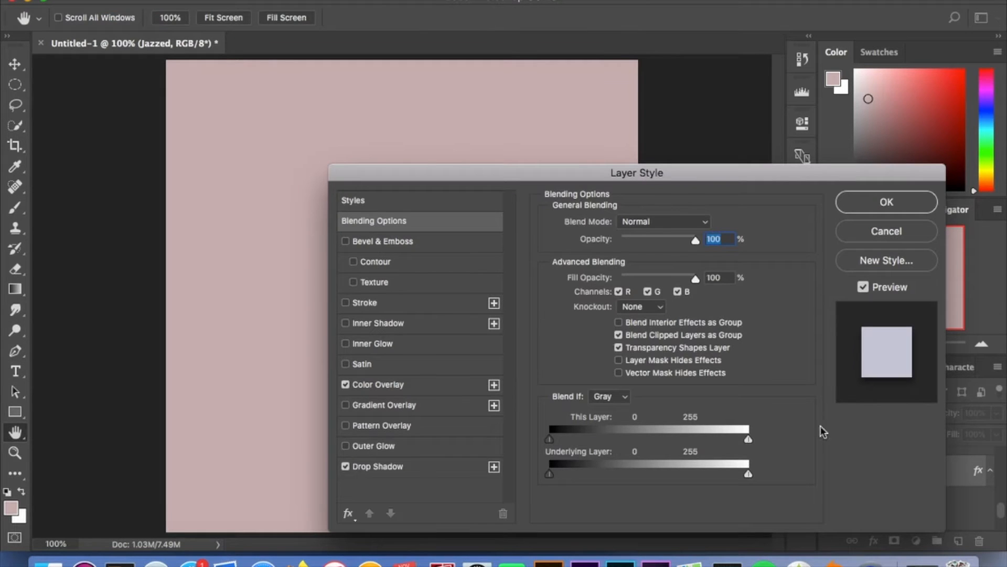
pyautogui.click(392, 385)
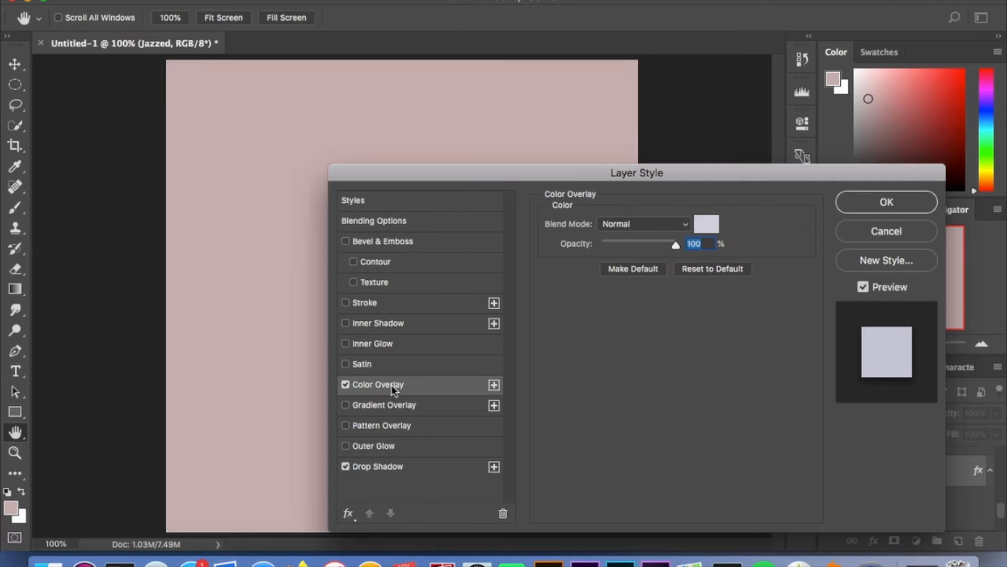
pyautogui.click(714, 233)
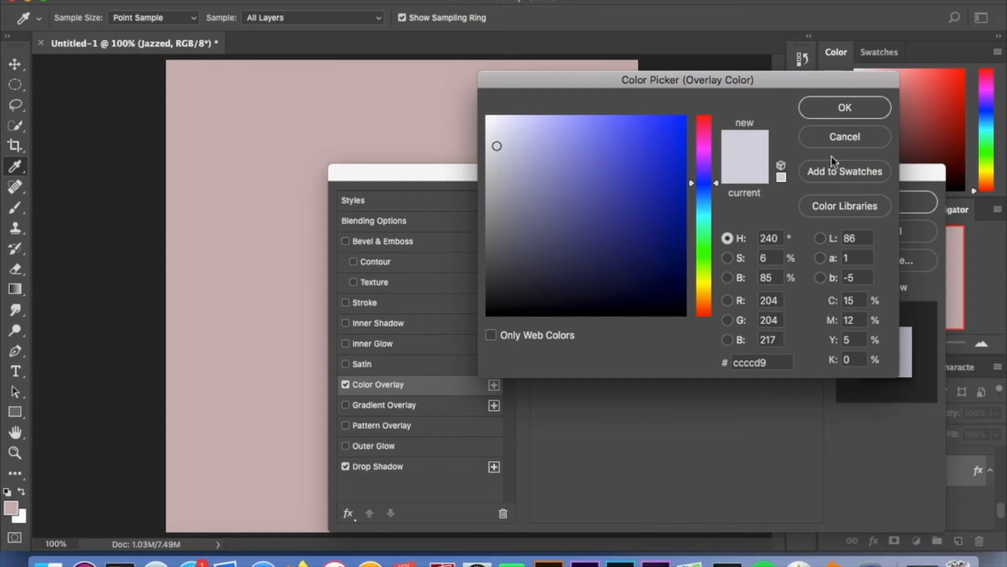
pyautogui.click(858, 138)
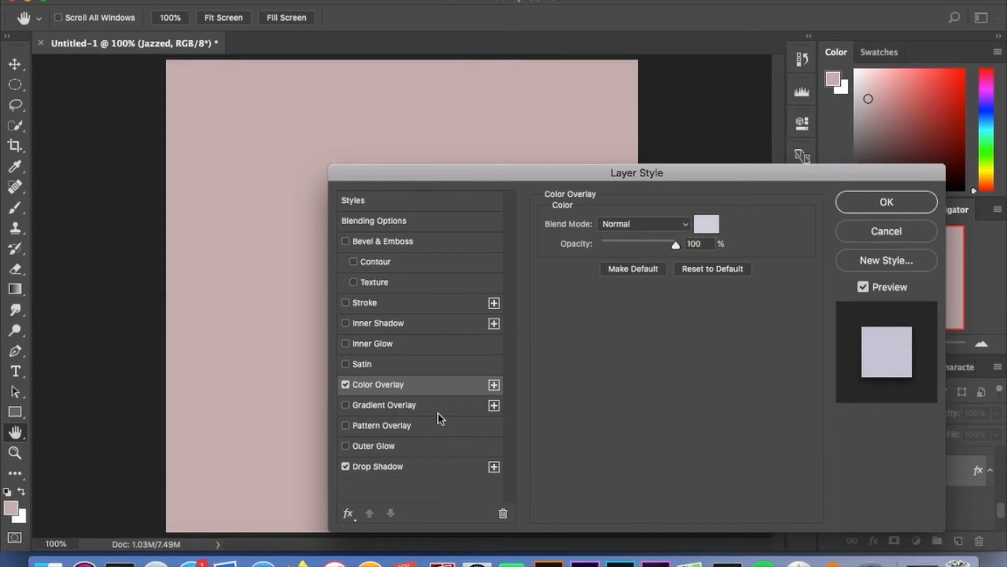
pyautogui.click(421, 467)
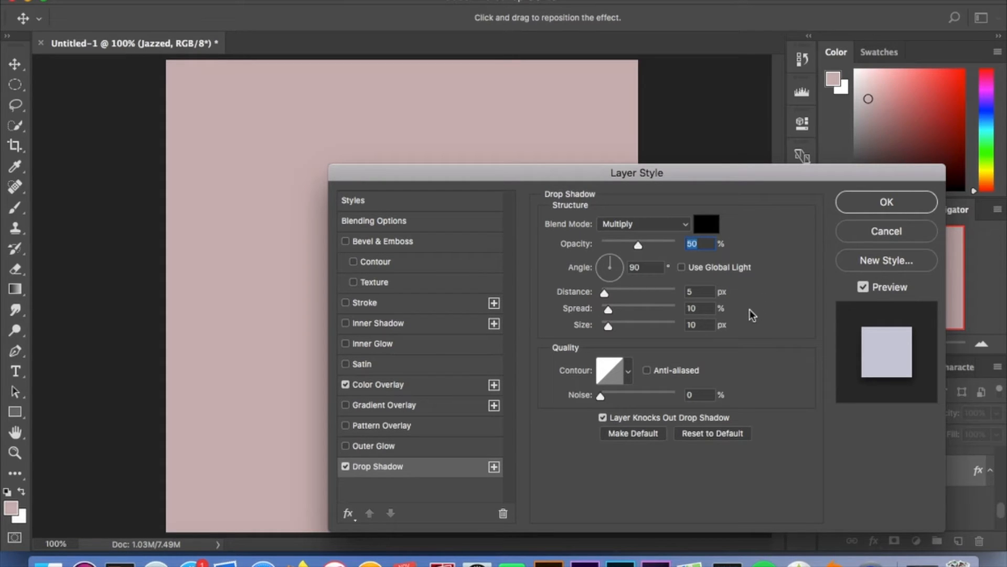
pyautogui.click(866, 207)
pyautogui.click(831, 471)
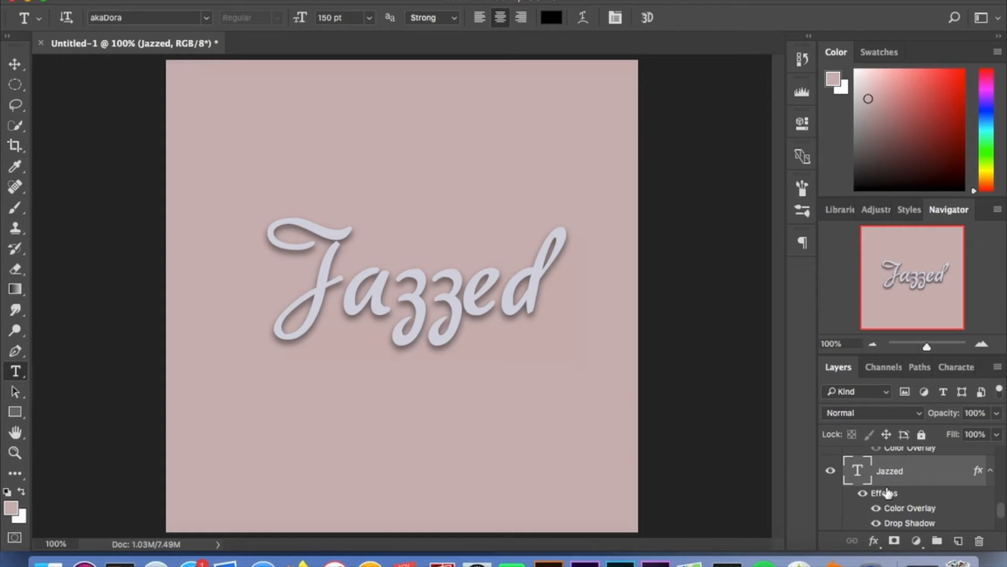
# - Select the Jazzed copy layer and examine its Color Overlay settings and overlay color
pyautogui.scroll(2, 887, 491)
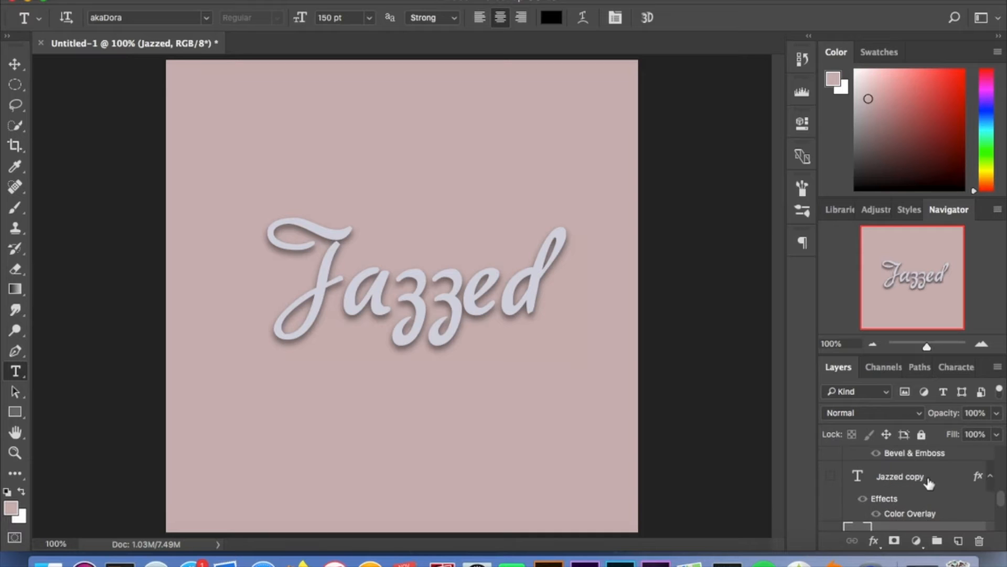
pyautogui.click(935, 483)
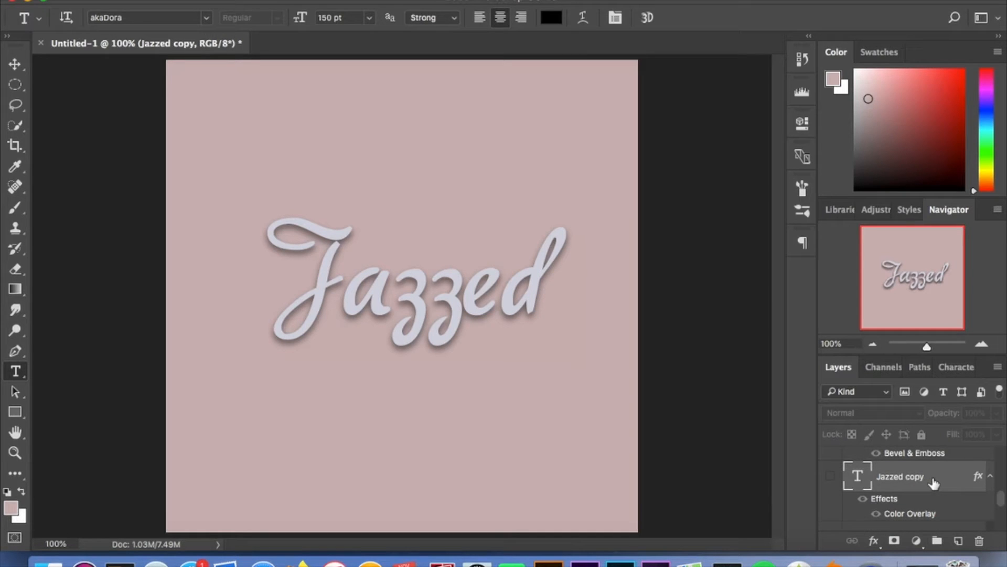
pyautogui.rightClick(933, 482)
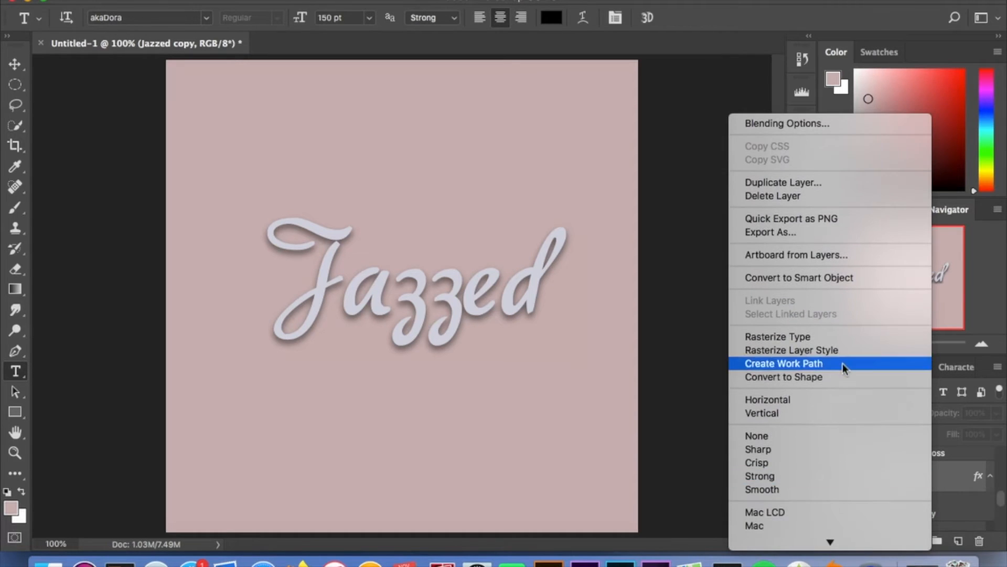
pyautogui.click(698, 451)
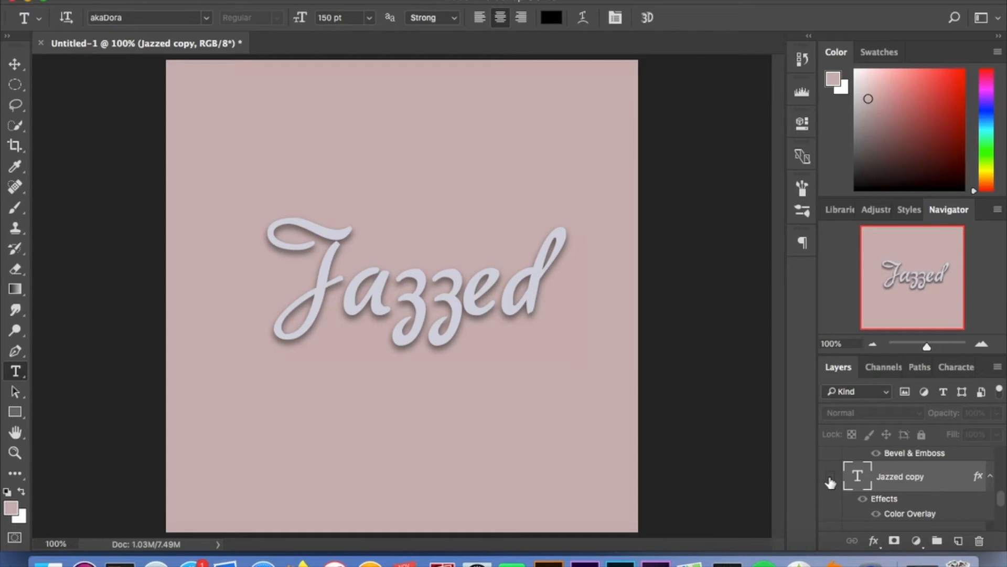
pyautogui.doubleClick(934, 479)
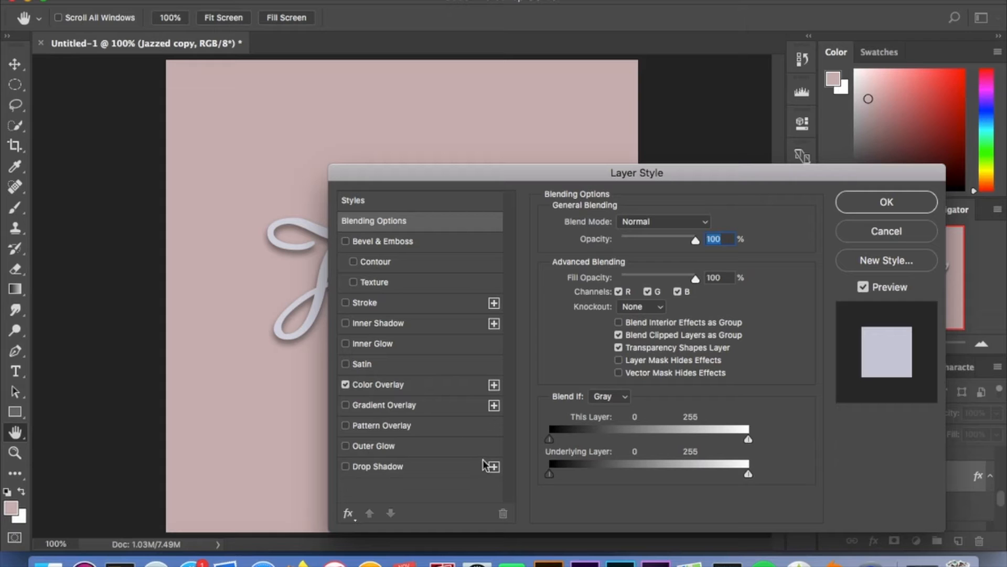
pyautogui.click(398, 389)
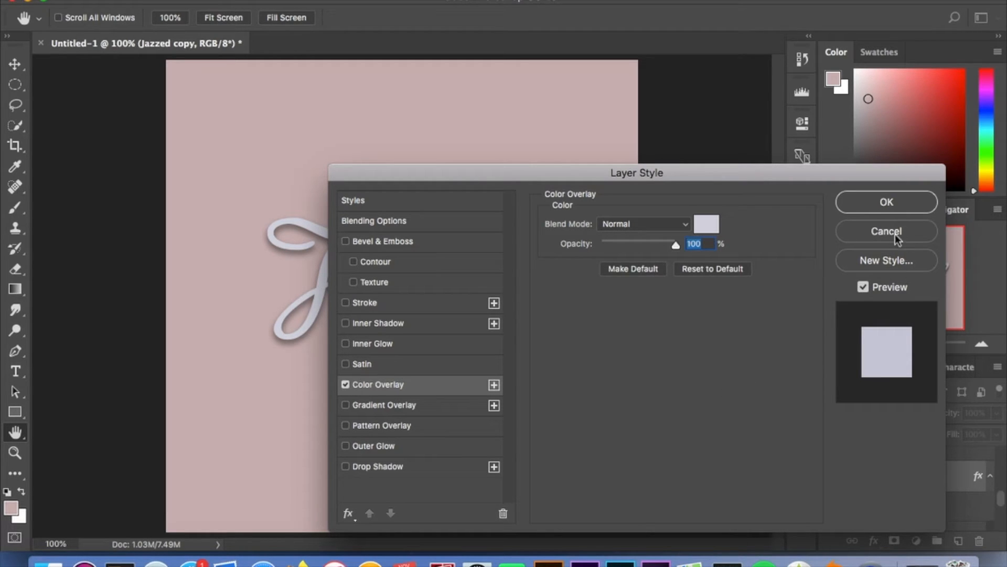
pyautogui.click(712, 225)
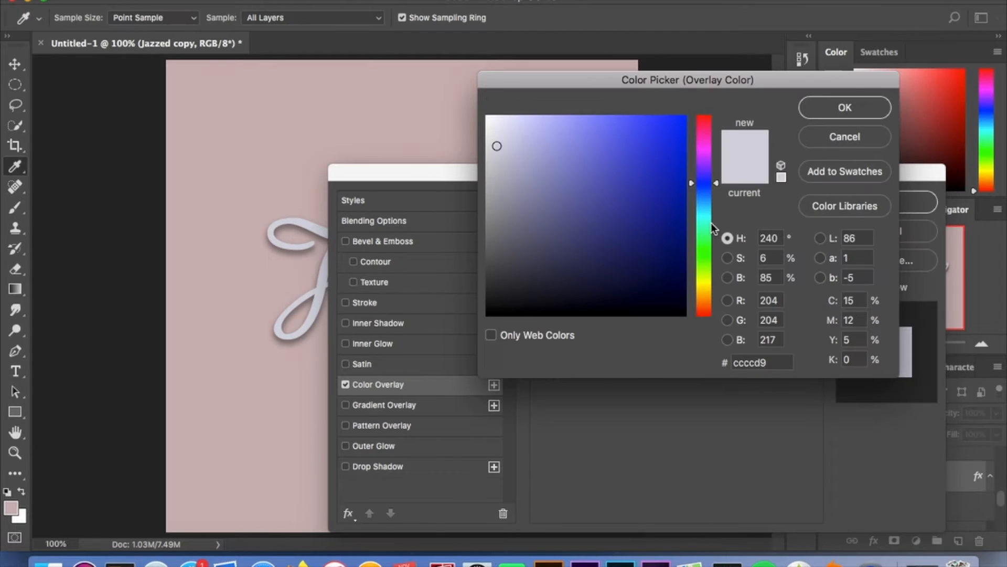
pyautogui.click(843, 138)
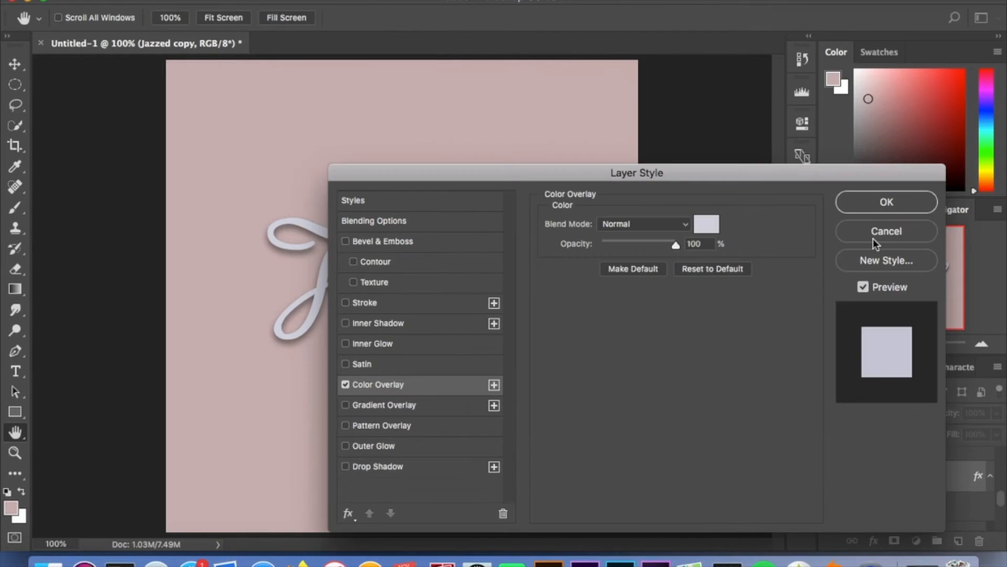
pyautogui.click(873, 238)
# - Make the Jazzed copy text layer visible
pyautogui.scroll(-5, 916, 486)
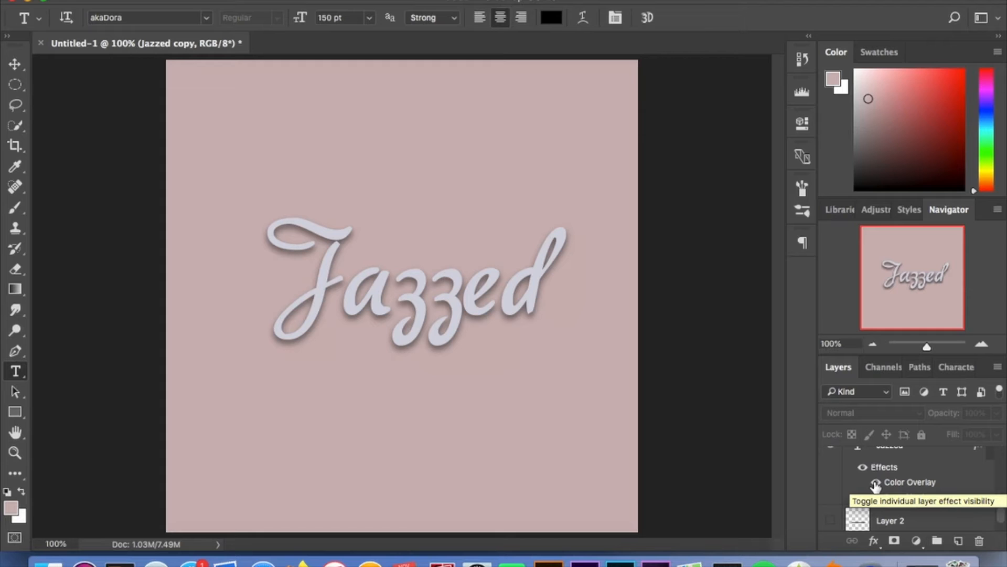
pyautogui.scroll(3, 875, 485)
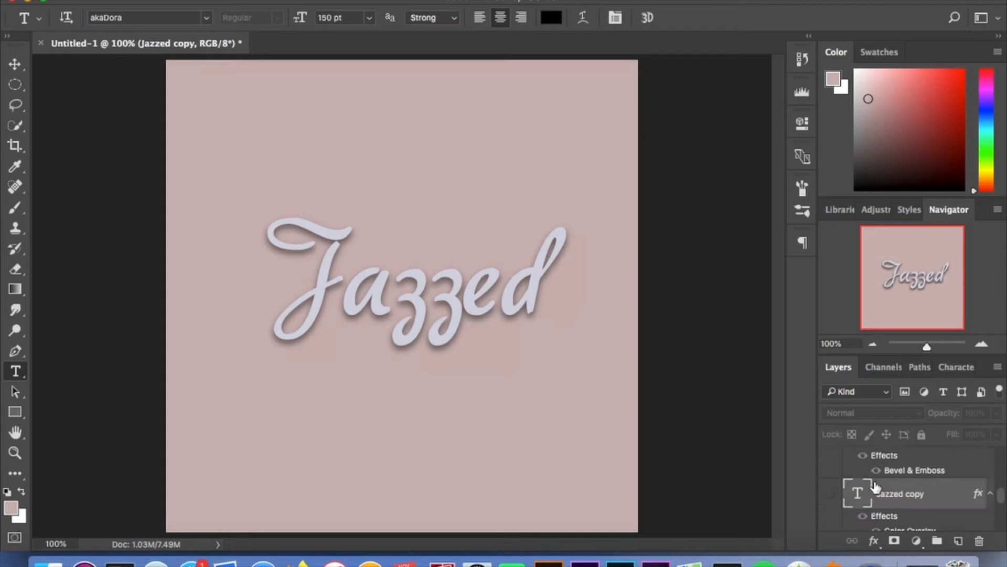
pyautogui.click(831, 493)
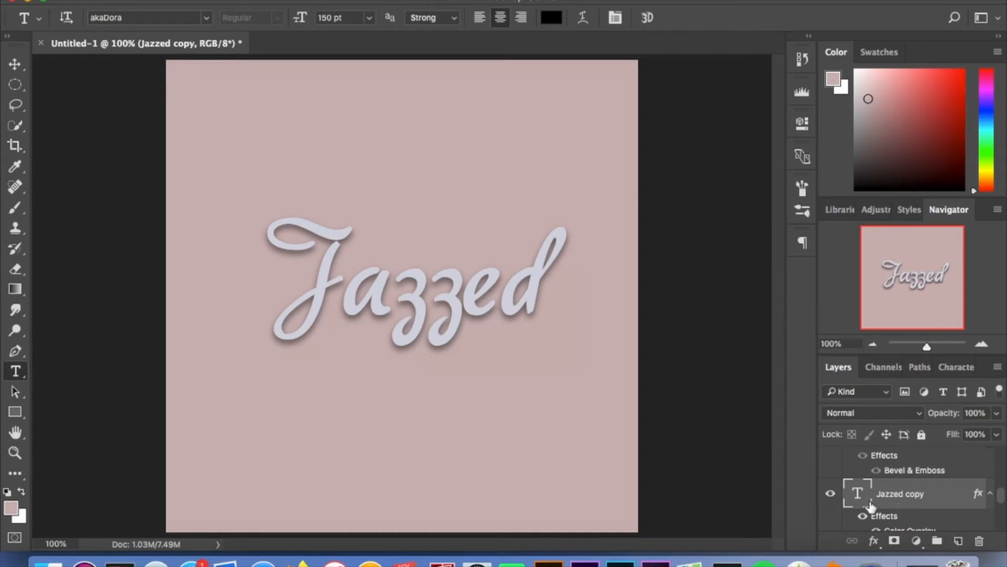
pyautogui.scroll(-3, 898, 502)
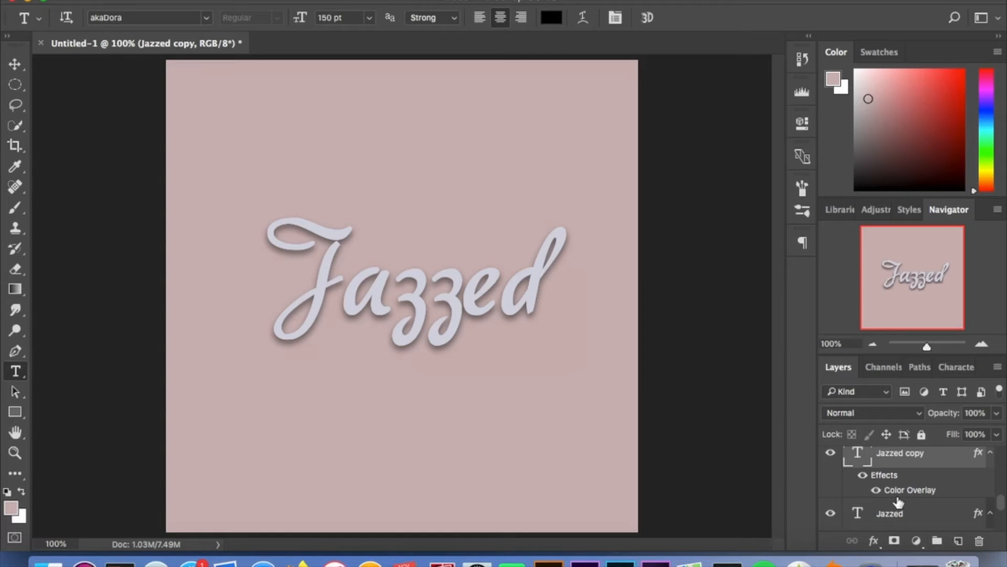
pyautogui.scroll(-1, 905, 491)
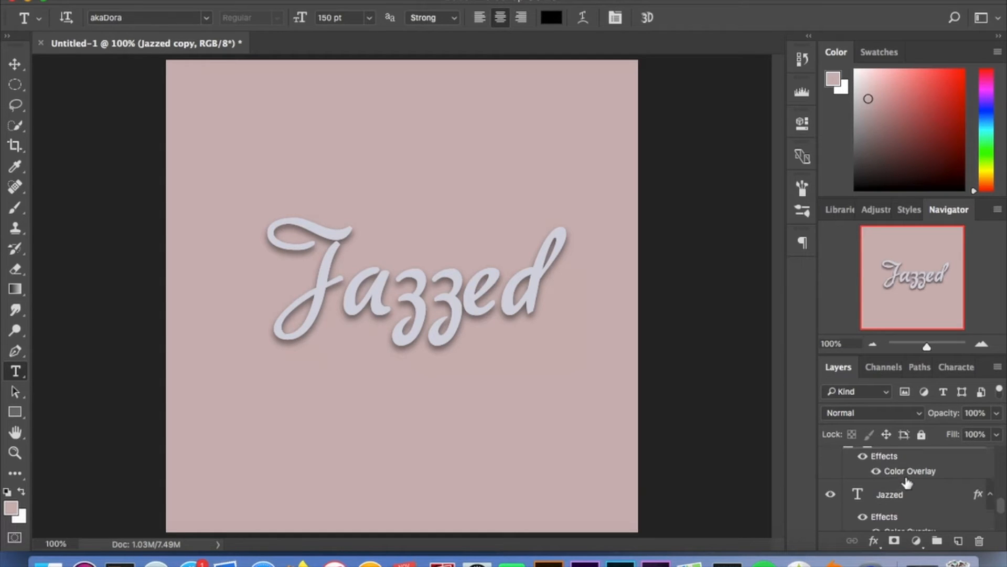
pyautogui.click(919, 497)
pyautogui.scroll(-1, 919, 497)
pyautogui.scroll(3, 919, 497)
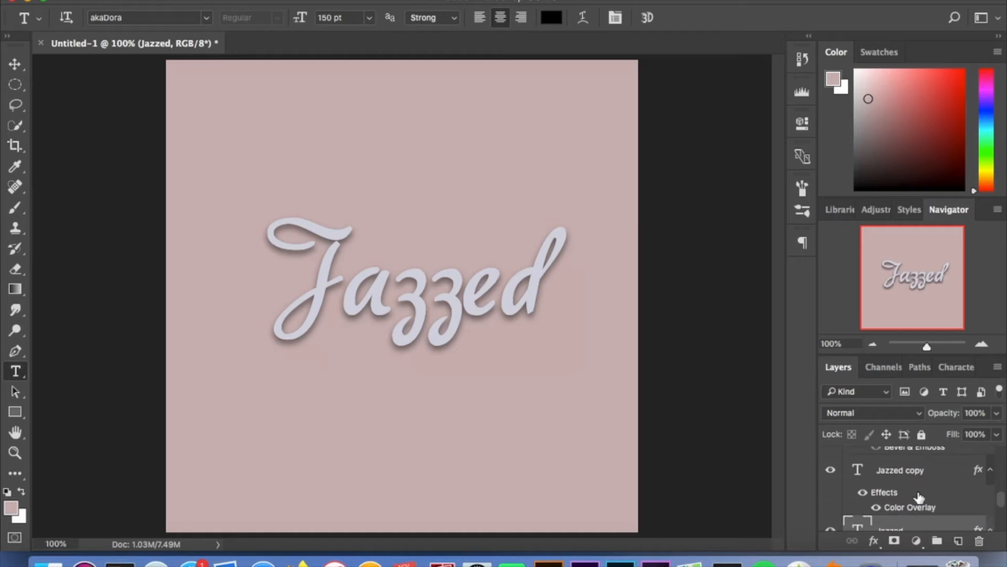
pyautogui.click(919, 497)
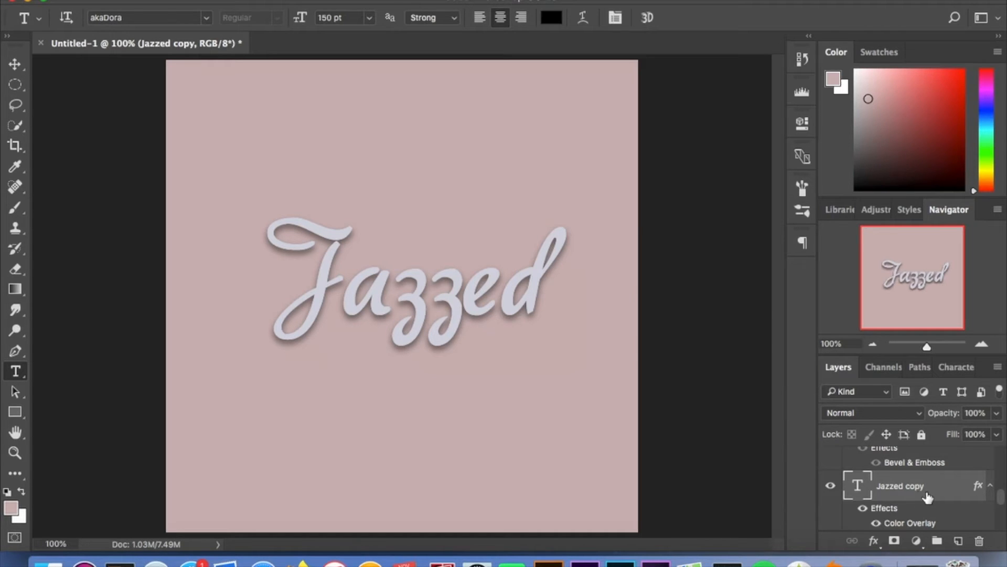
# - Review the Bevel & Emboss settings of the Jazzed layer above Jazzed copy and make that layer visible
pyautogui.scroll(2, 924, 499)
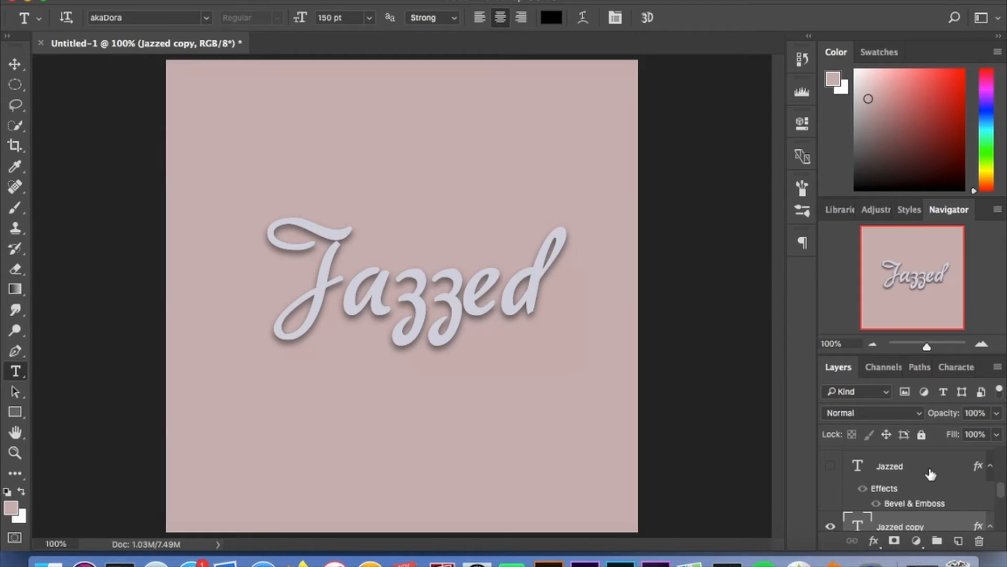
pyautogui.click(932, 475)
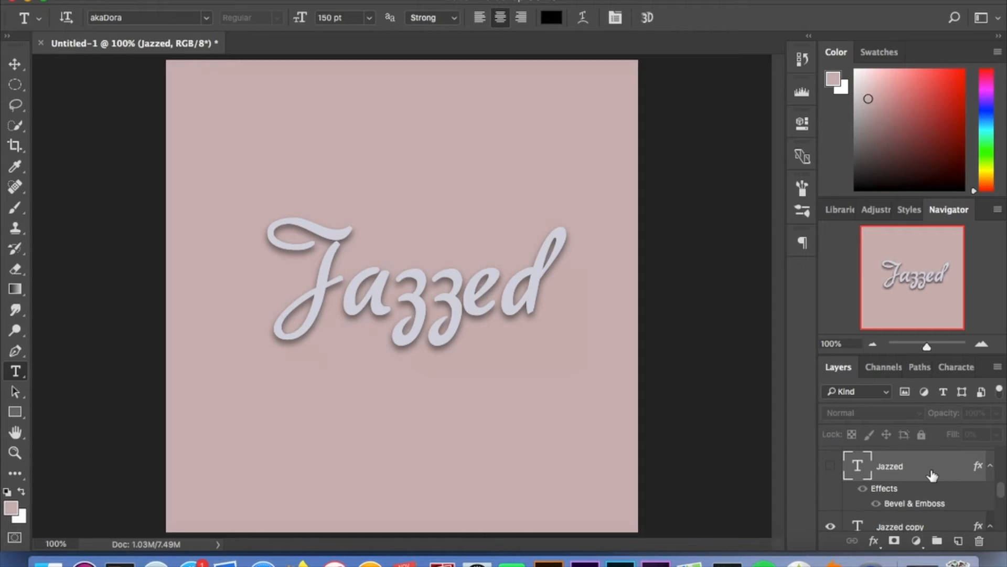
pyautogui.doubleClick(932, 476)
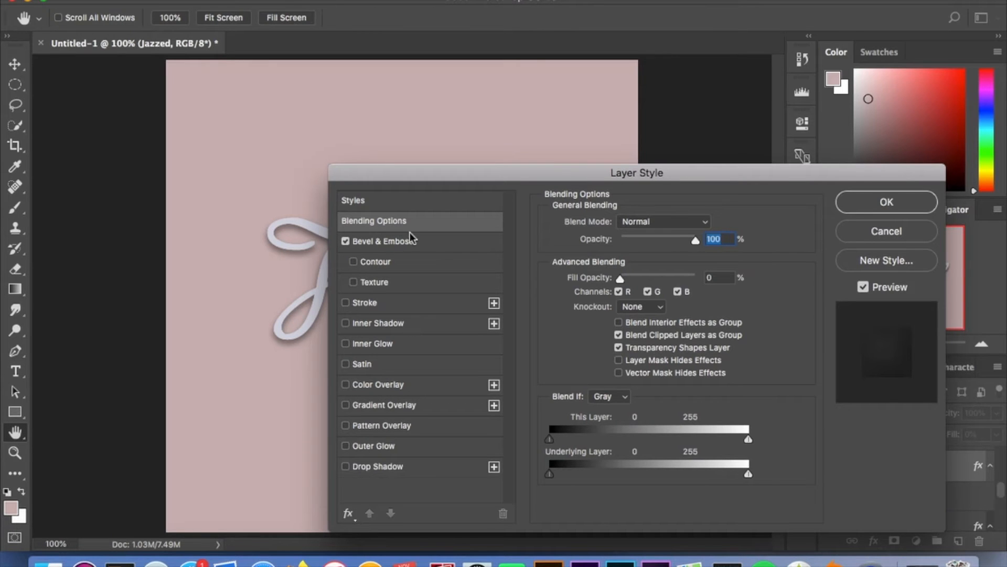
pyautogui.click(427, 245)
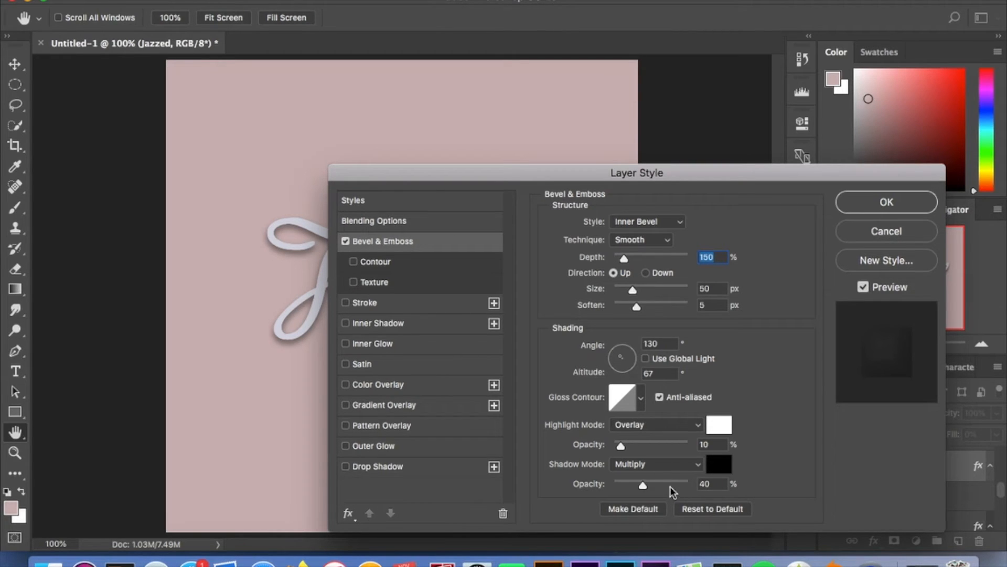
pyautogui.click(867, 201)
pyautogui.click(830, 466)
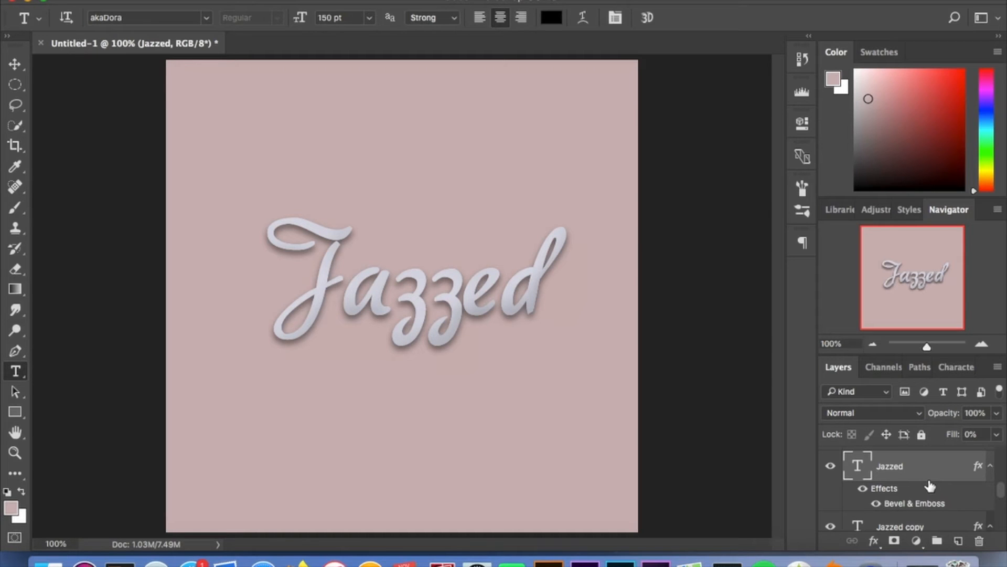
# - Review the Satin settings and satin color of the hidden Jazzed layer above the visible Bevel & Emboss layer
pyautogui.scroll(-3, 930, 486)
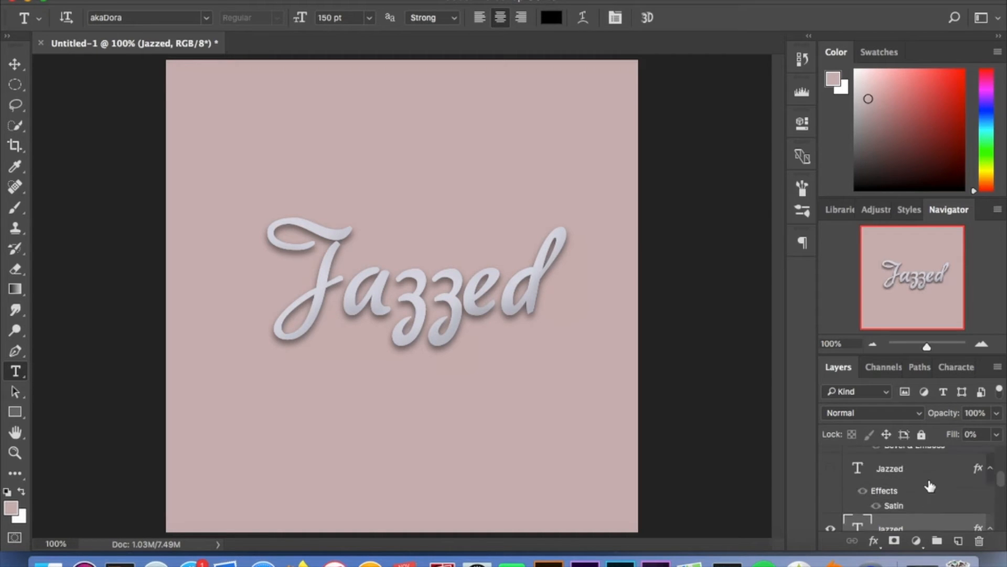
pyautogui.scroll(-1, 930, 486)
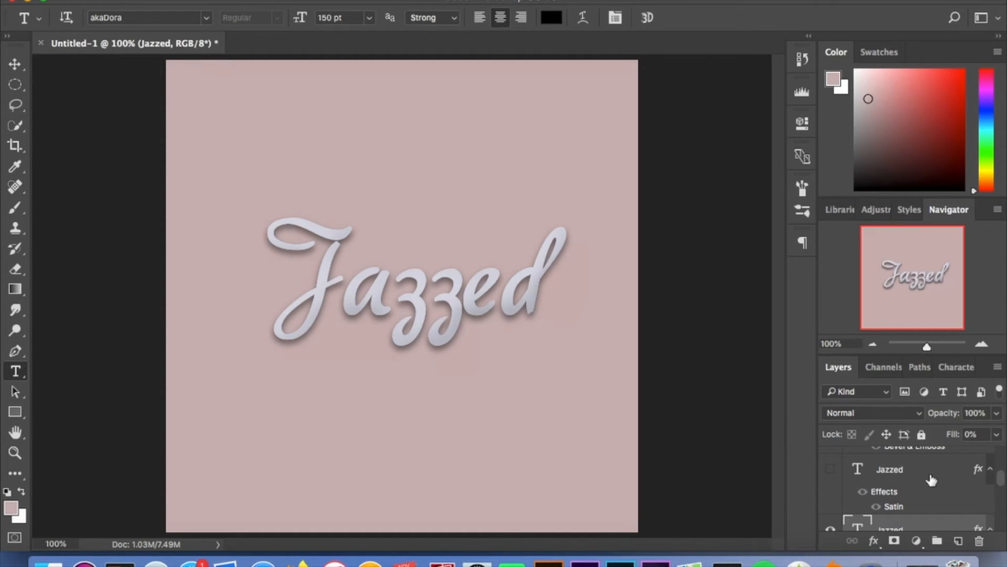
pyautogui.doubleClick(930, 470)
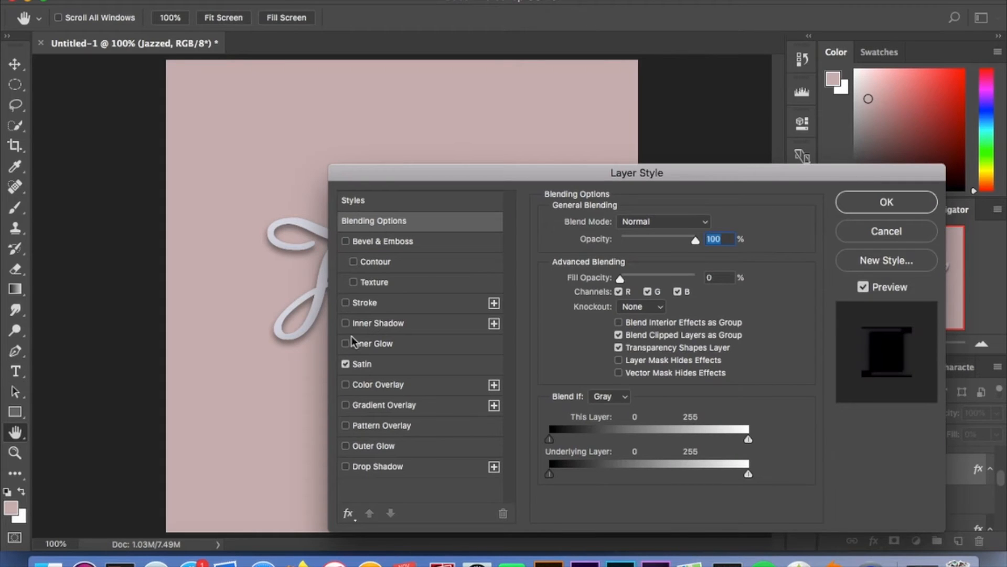
pyautogui.click(369, 370)
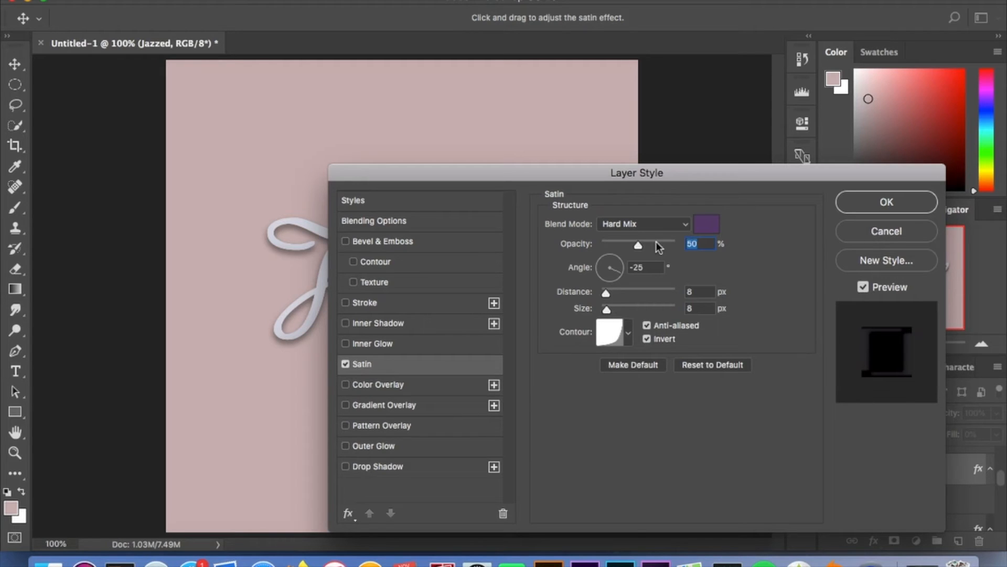
pyautogui.click(707, 224)
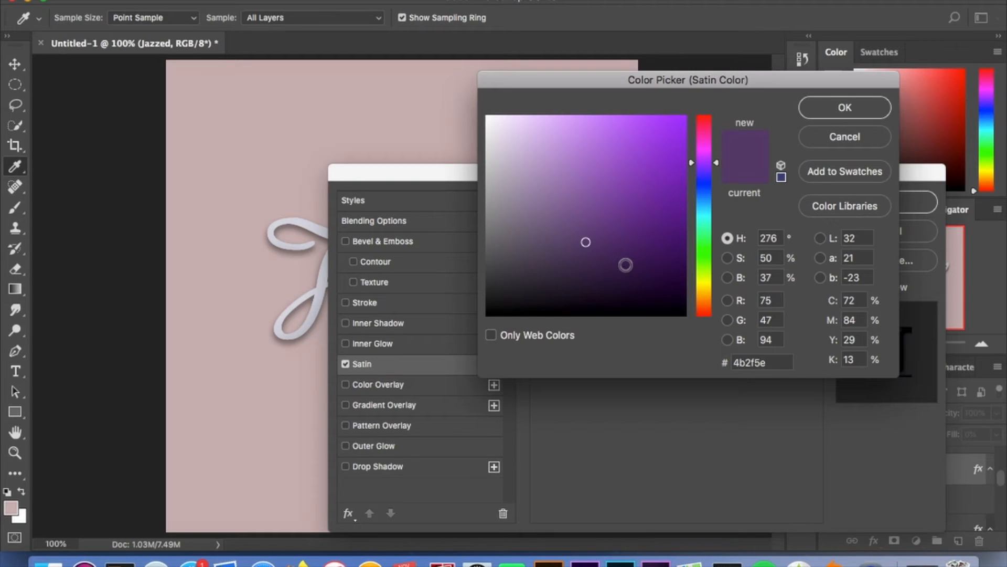
pyautogui.press('Return')
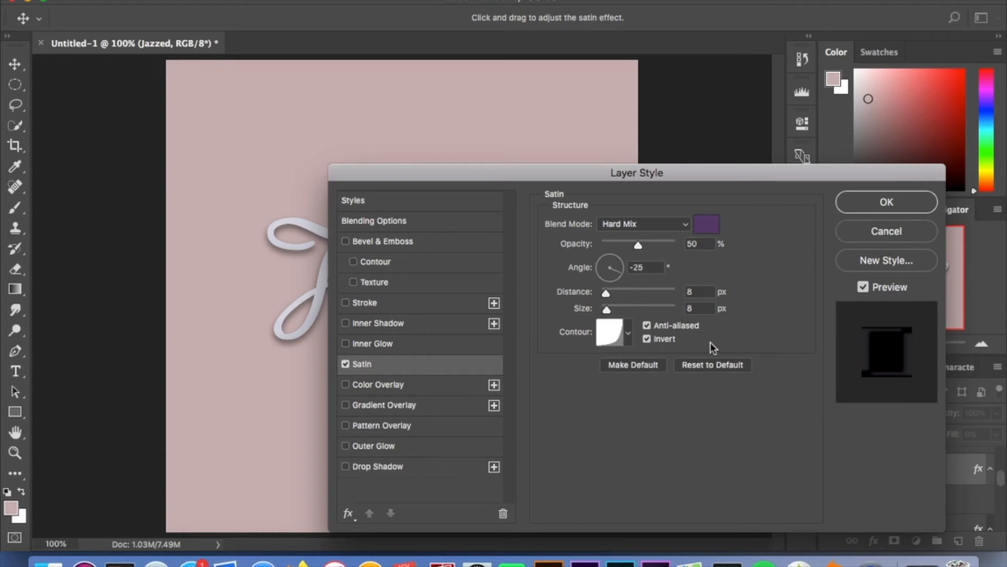
# - Look through the Satin contour presets and their options, close the layer style, and make that Satin Jazzed layer visible
pyautogui.click(629, 339)
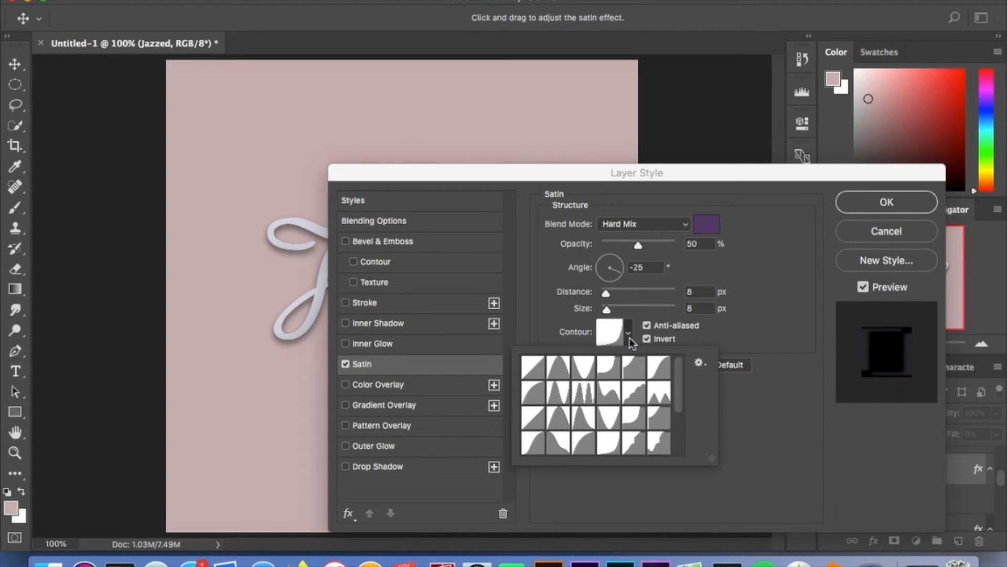
pyautogui.click(700, 363)
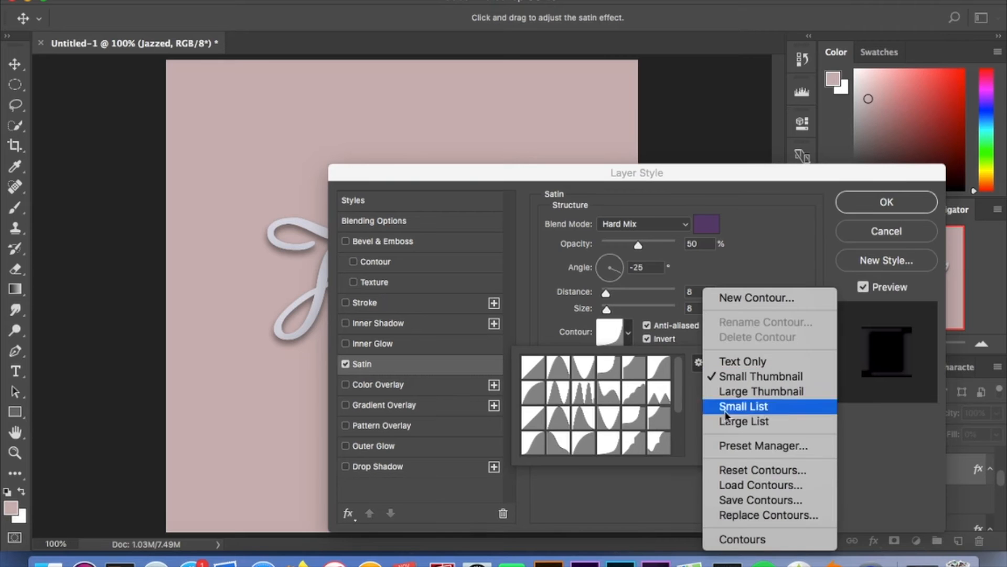
pyautogui.click(808, 238)
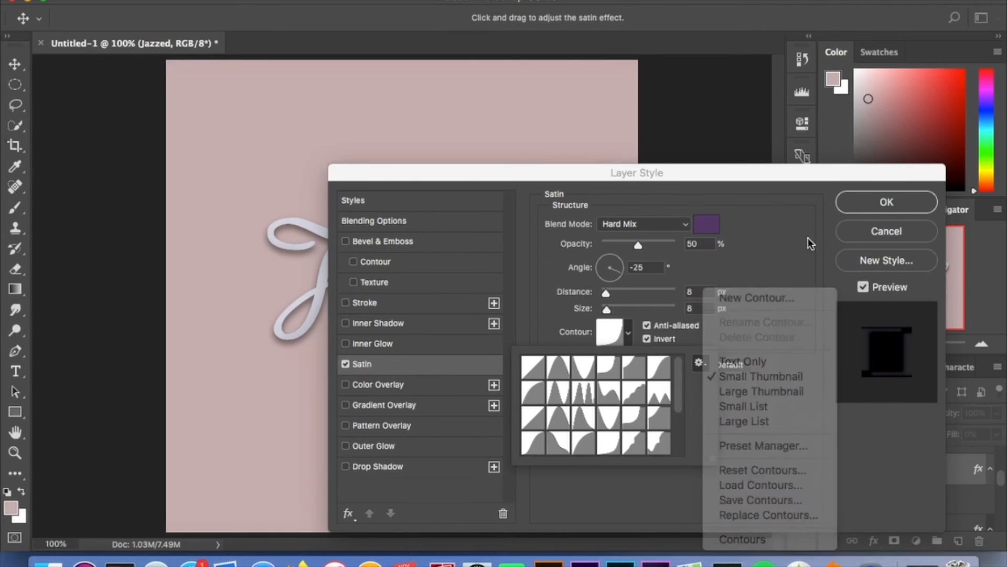
pyautogui.click(892, 234)
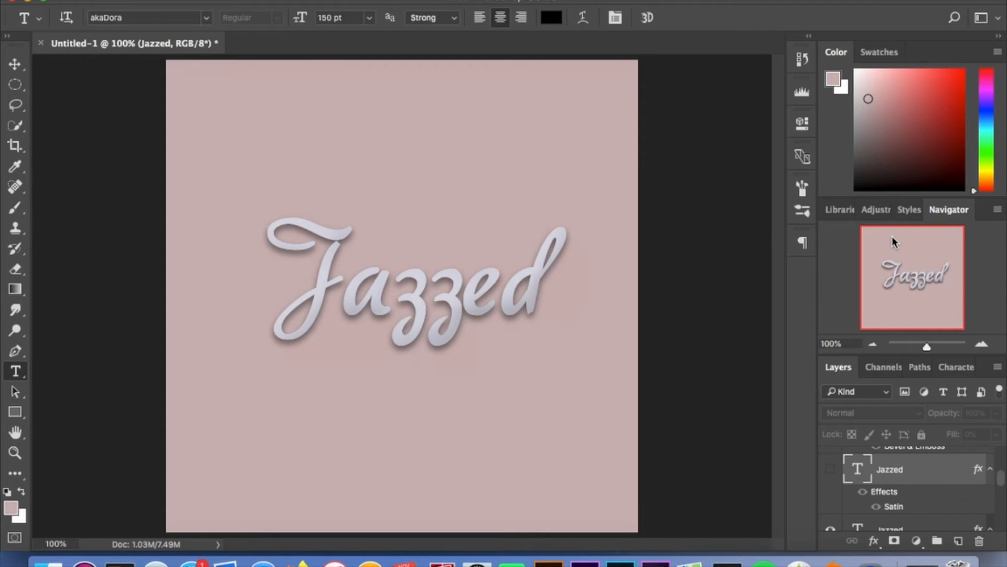
pyautogui.click(829, 472)
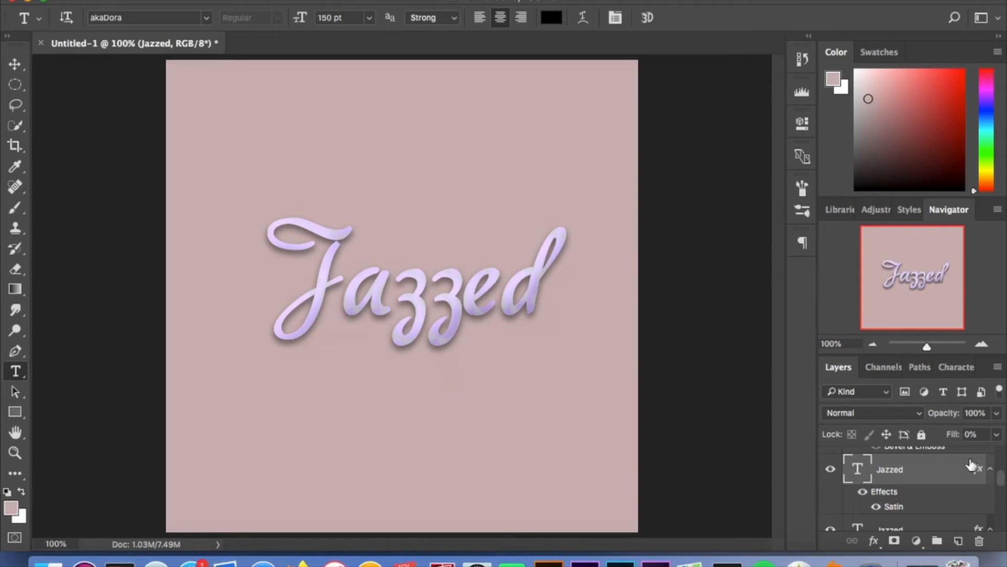
# - Select the Jazzed layer directly below Jazzed copy 2 and examine its Bevel & Emboss settings
pyautogui.scroll(-2, 970, 467)
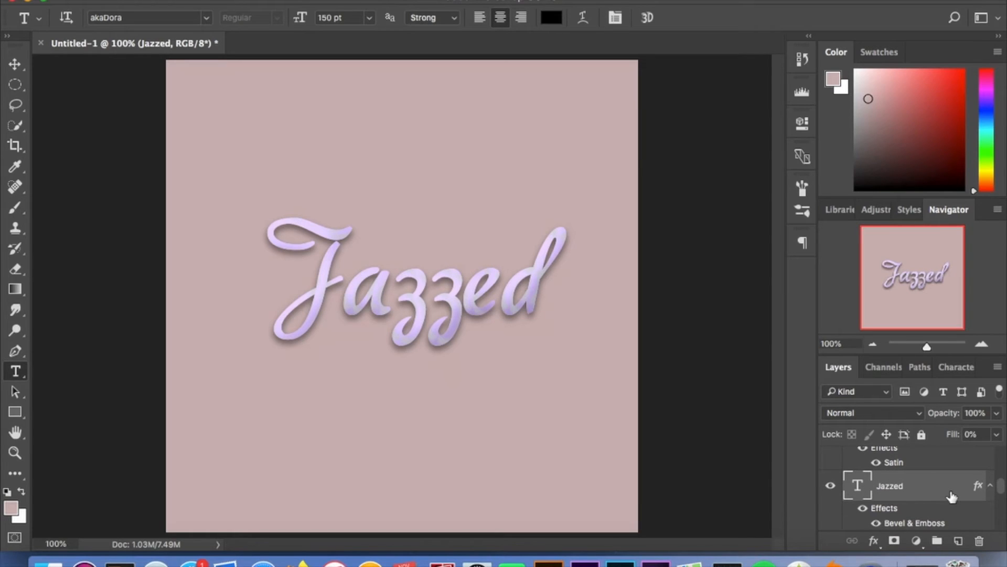
pyautogui.scroll(2, 953, 497)
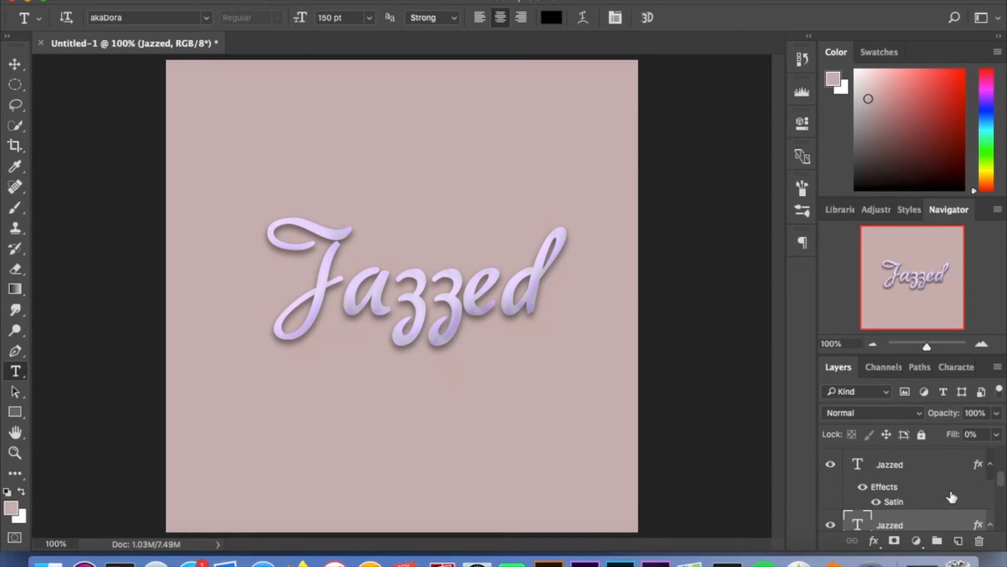
pyautogui.click(939, 471)
pyautogui.scroll(3, 939, 471)
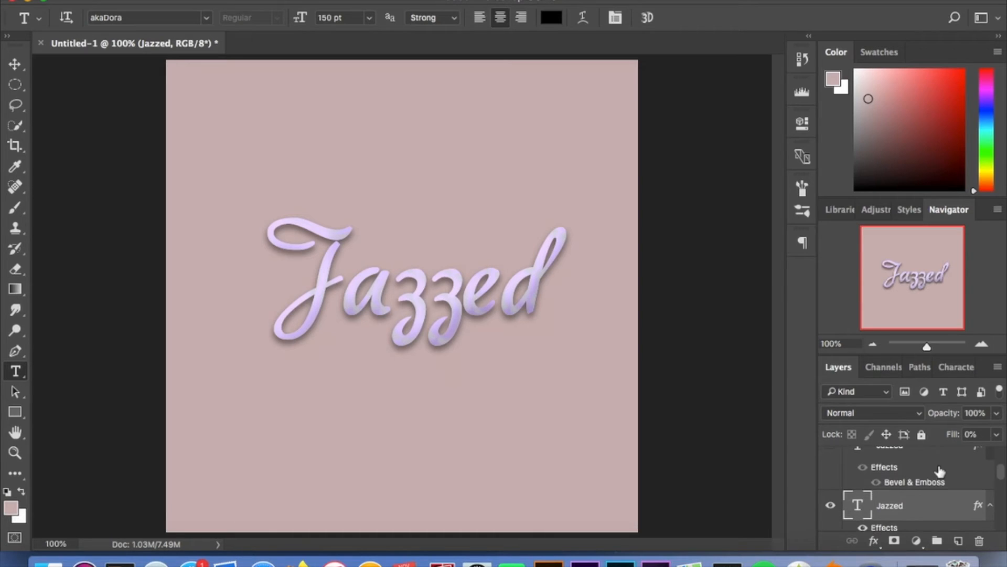
pyautogui.scroll(2, 938, 470)
pyautogui.scroll(-2, 938, 471)
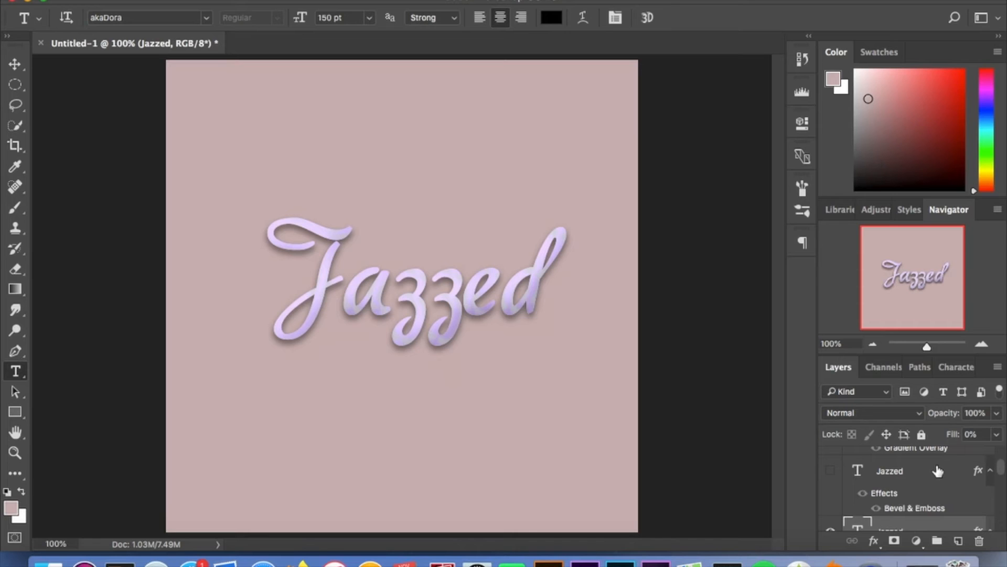
pyautogui.click(938, 470)
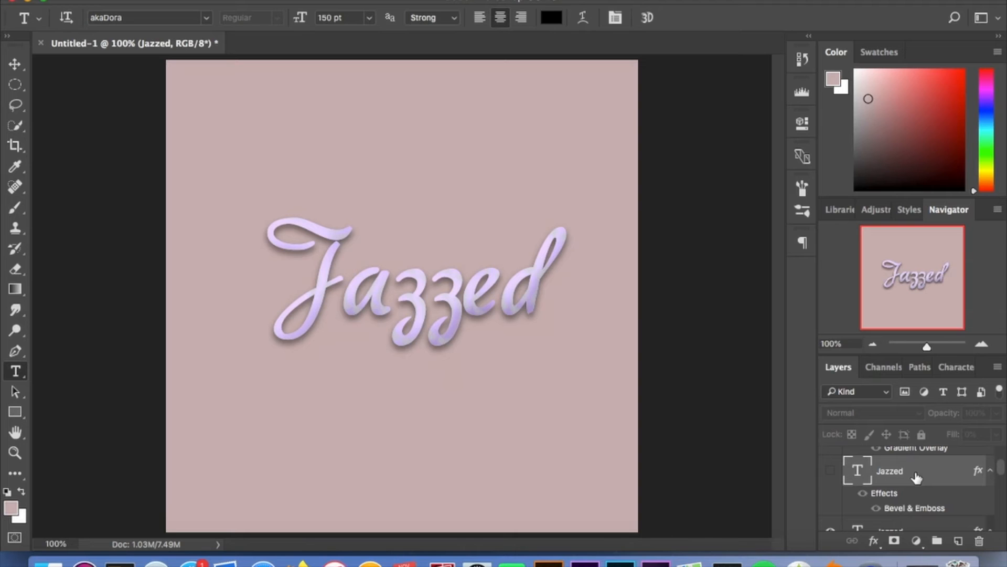
pyautogui.doubleClick(916, 478)
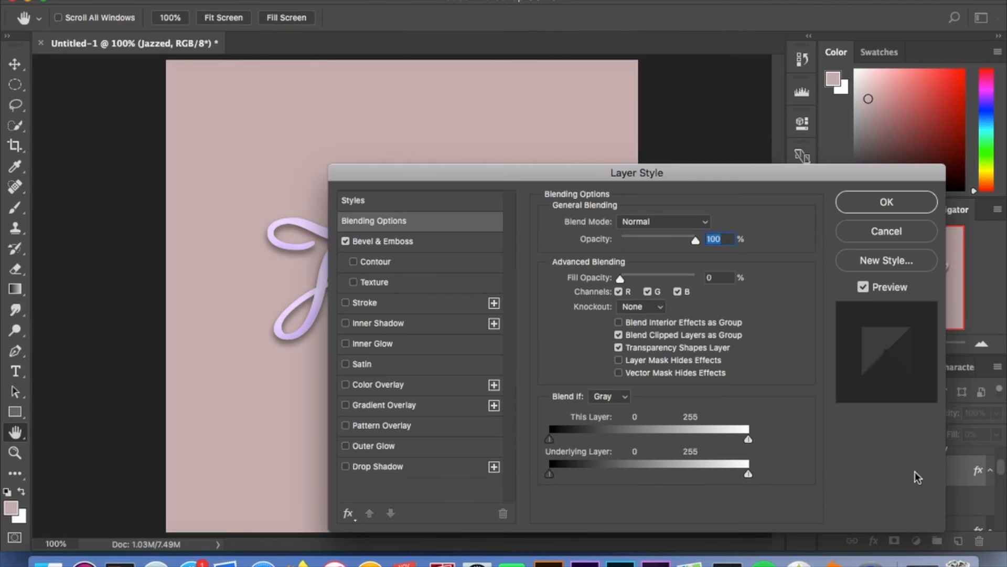
pyautogui.click(388, 242)
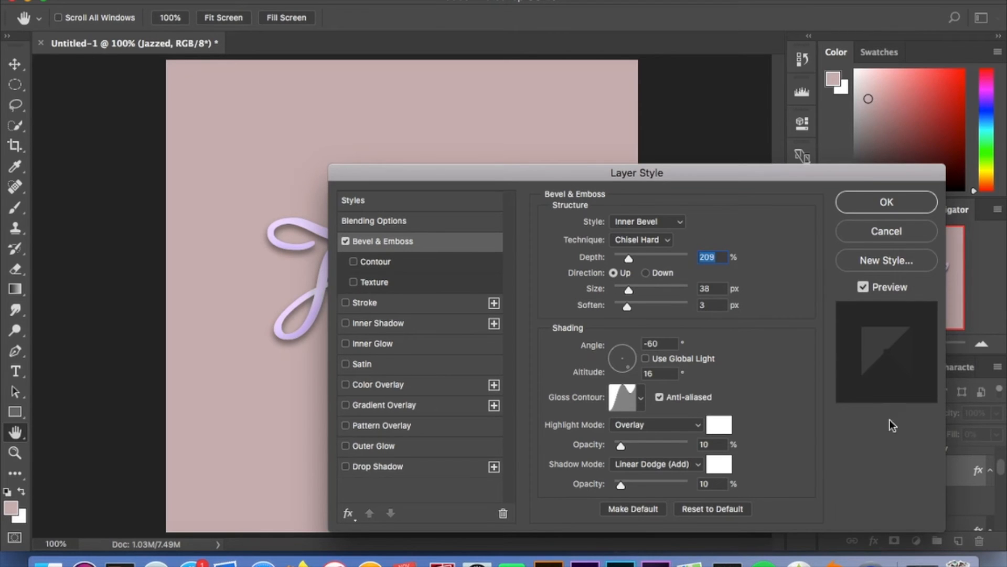
# - Check the Bevel & Emboss highlight color, close the layer style, and make this Jazzed layer visible
pyautogui.click(719, 425)
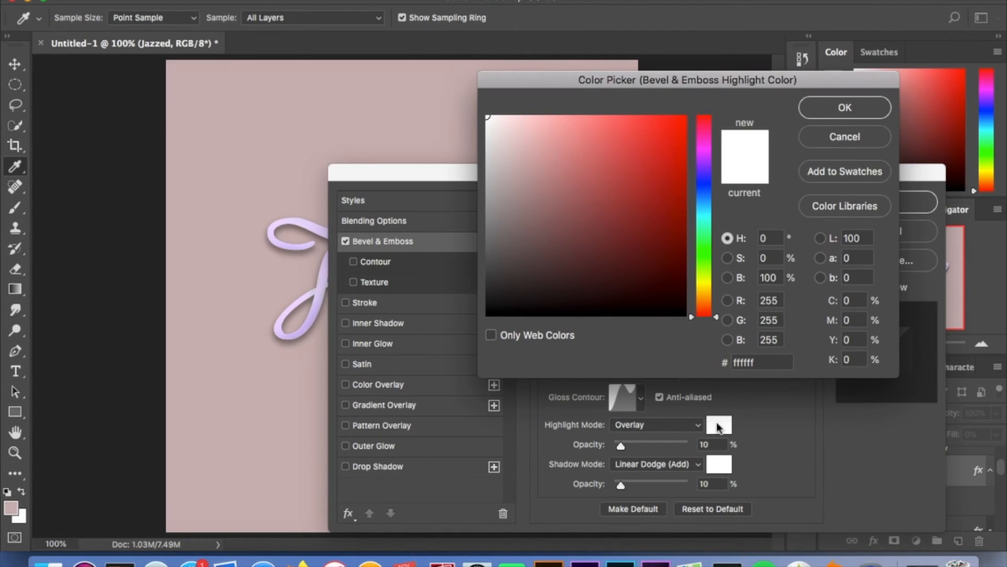
pyautogui.press('Escape')
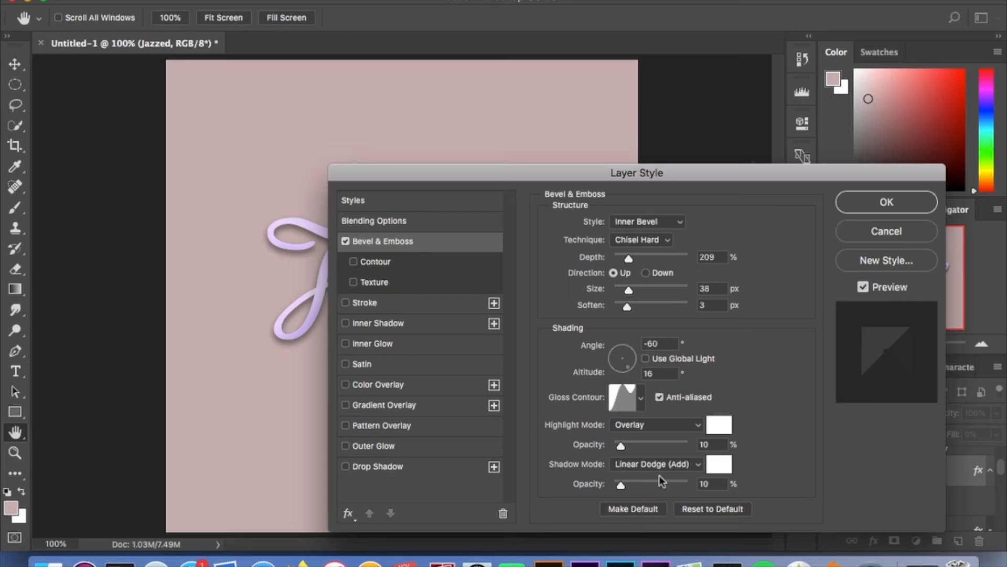
pyautogui.click(890, 207)
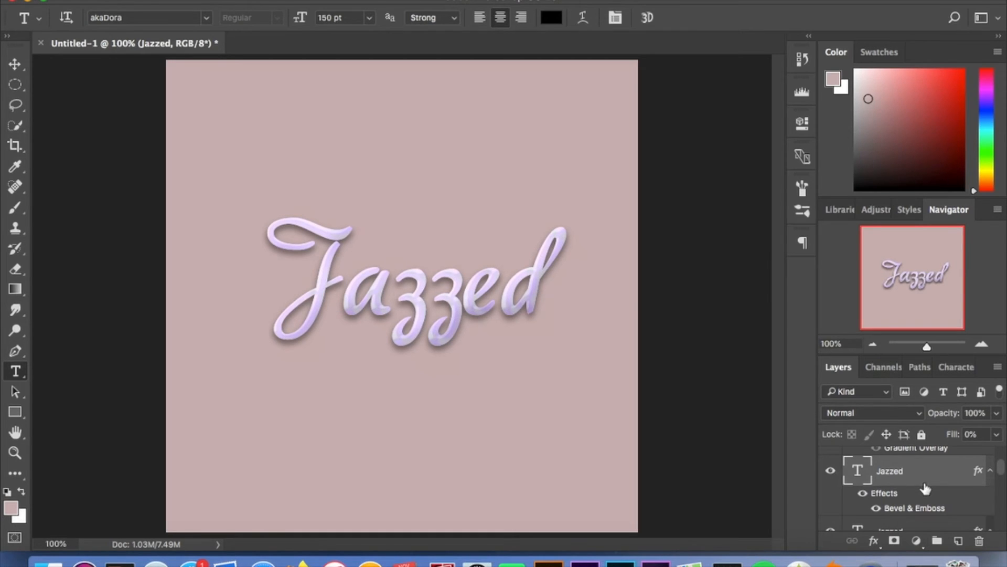
# - Select the Jazzed copy 2 layer, review its Gradient Overlay settings and open its gradient for inspection
pyautogui.scroll(3, 926, 485)
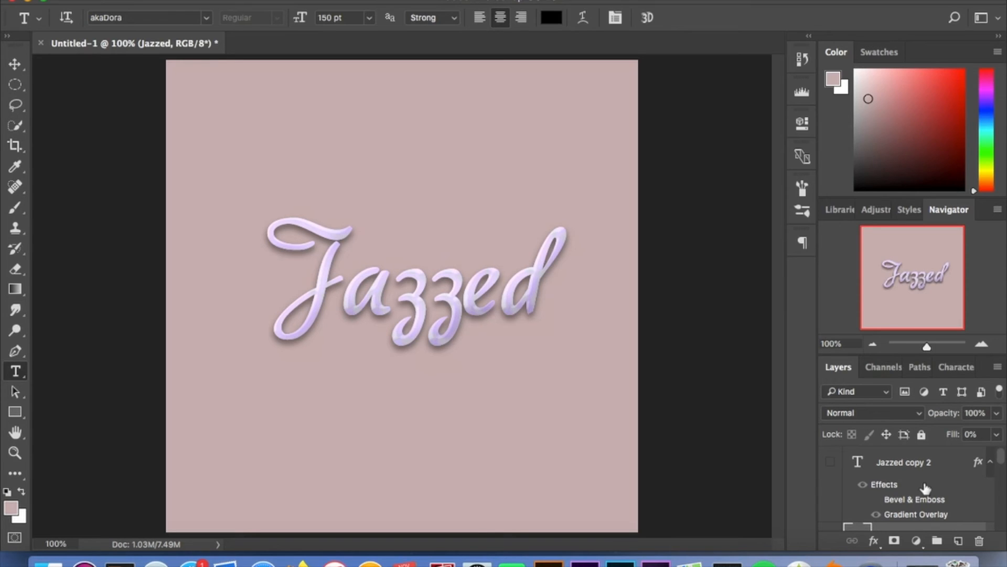
pyautogui.click(931, 462)
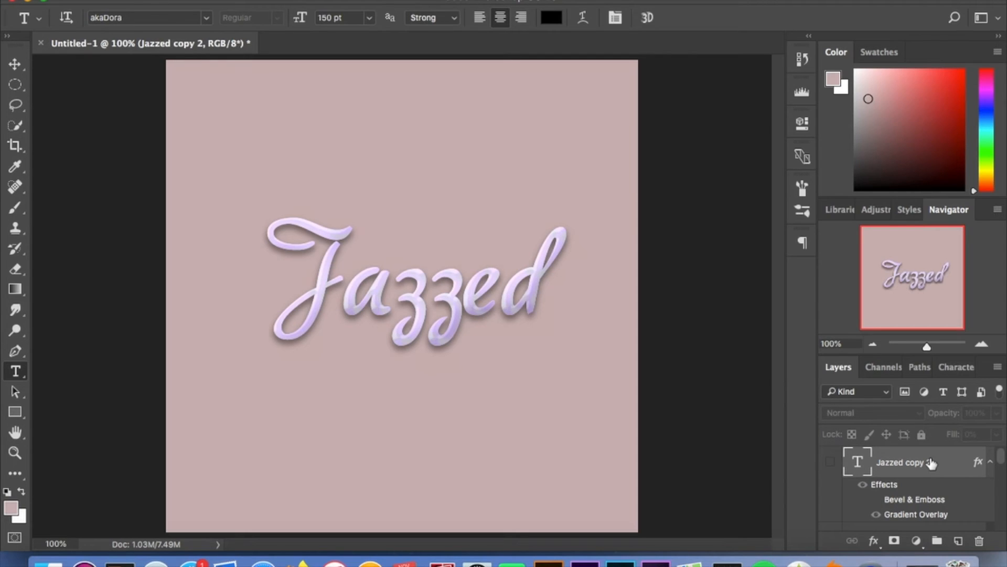
pyautogui.doubleClick(948, 463)
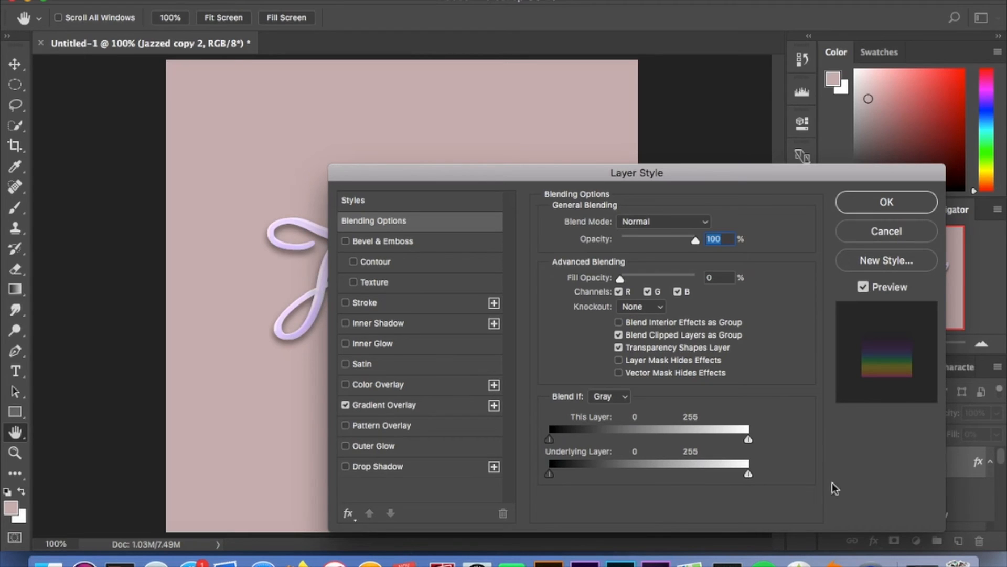
pyautogui.click(428, 405)
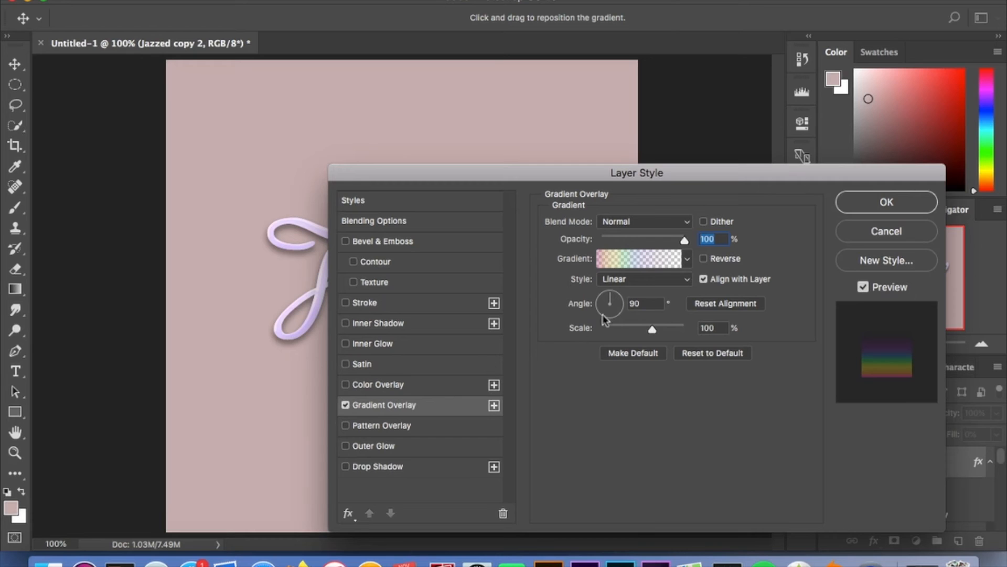
pyautogui.click(657, 260)
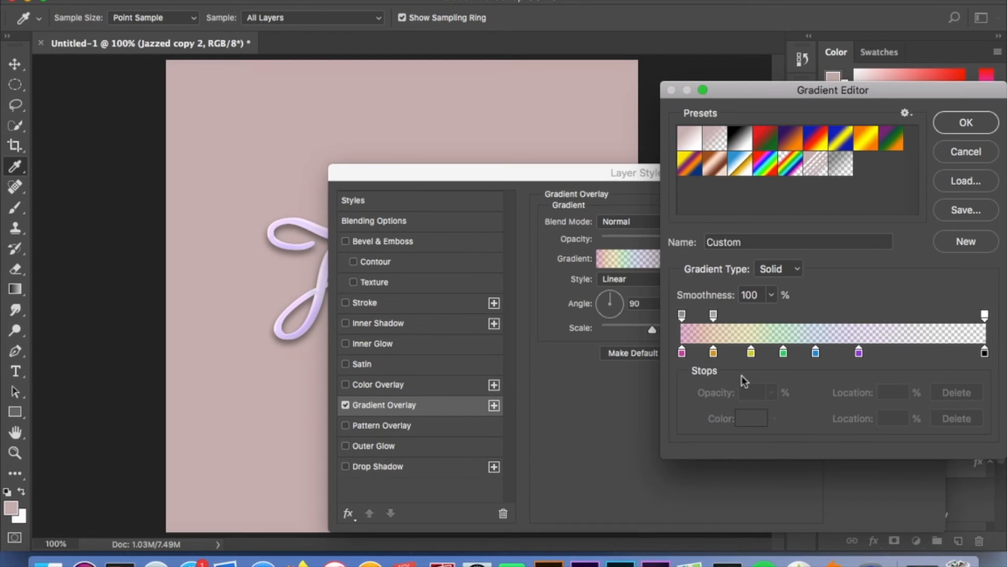
# - Examine the first two opacity stops and the pink, orange and yellow color stops of the rainbow gradient
pyautogui.click(682, 315)
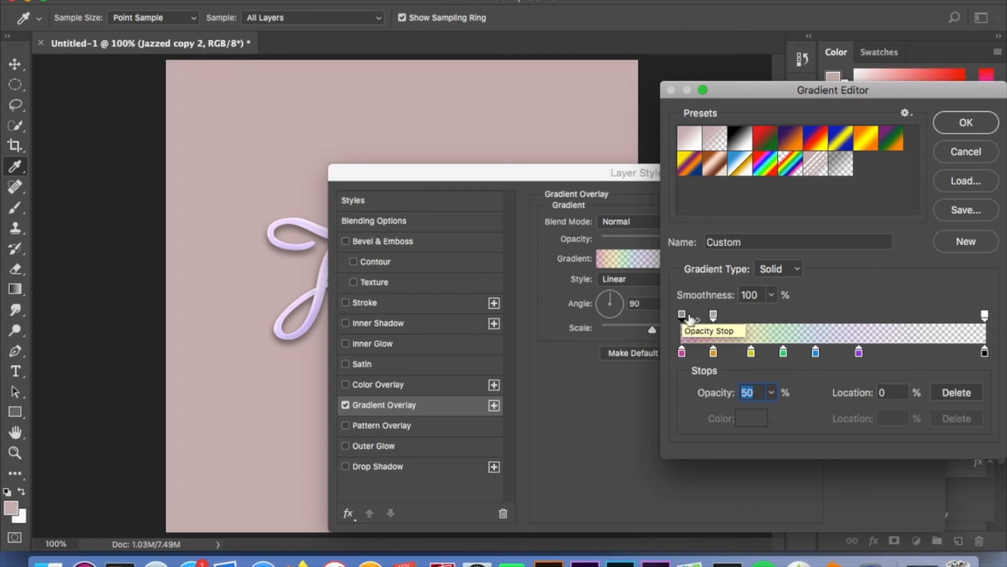
pyautogui.click(714, 315)
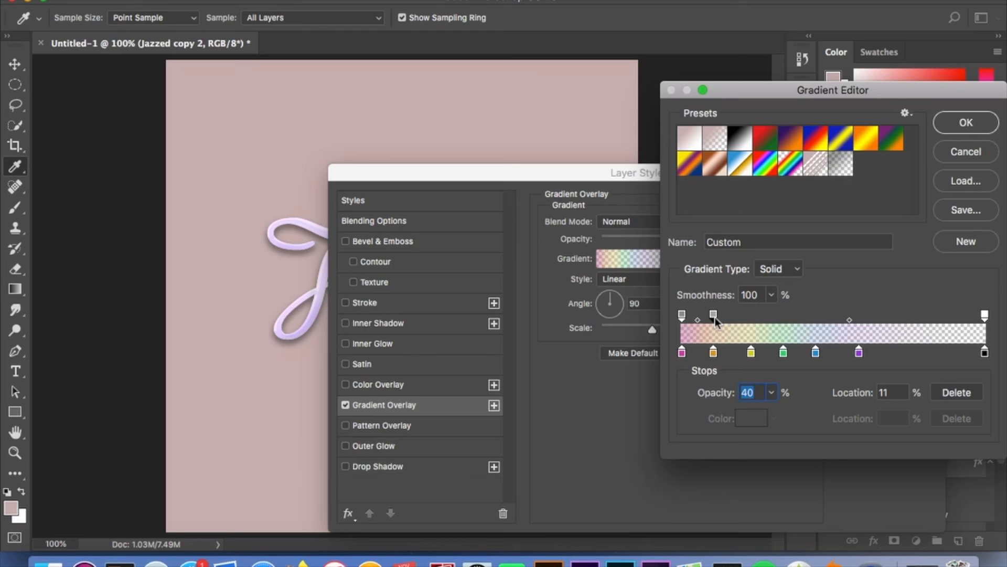
pyautogui.click(682, 352)
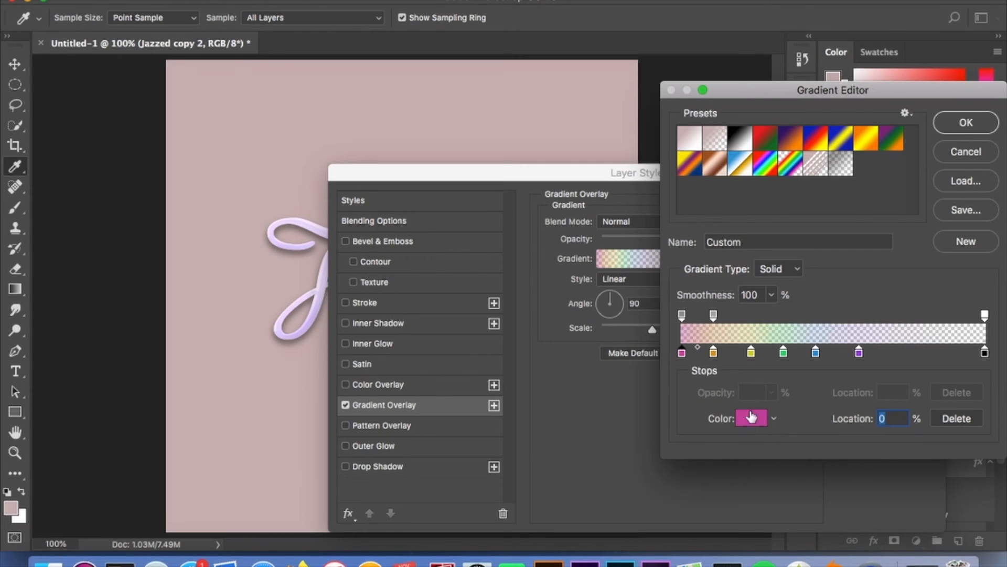
pyautogui.click(714, 353)
pyautogui.click(752, 353)
pyautogui.click(966, 122)
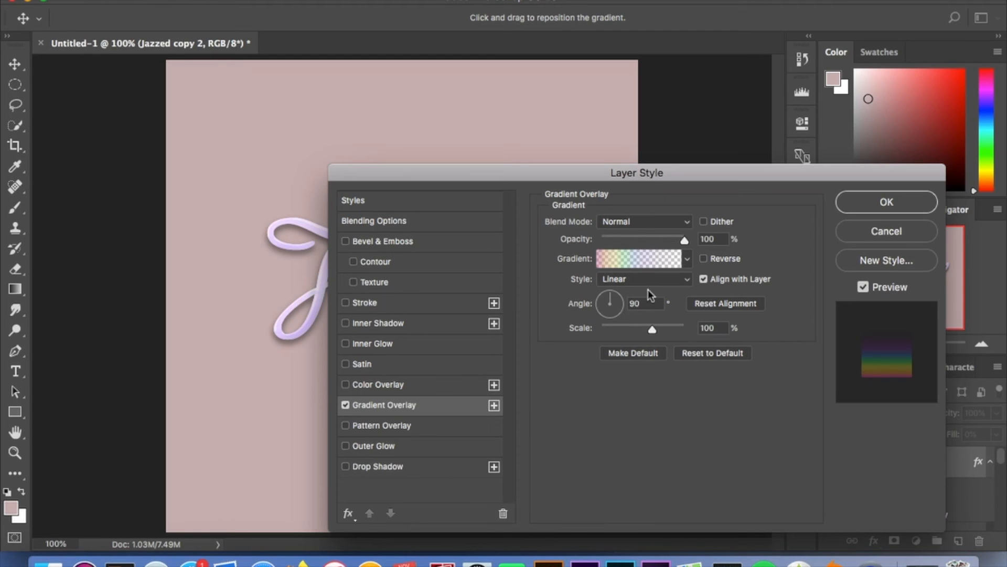
# - Close the layer style and make the Jazzed copy 2 text layer and the shadow on Layer 2 visible
pyautogui.click(913, 210)
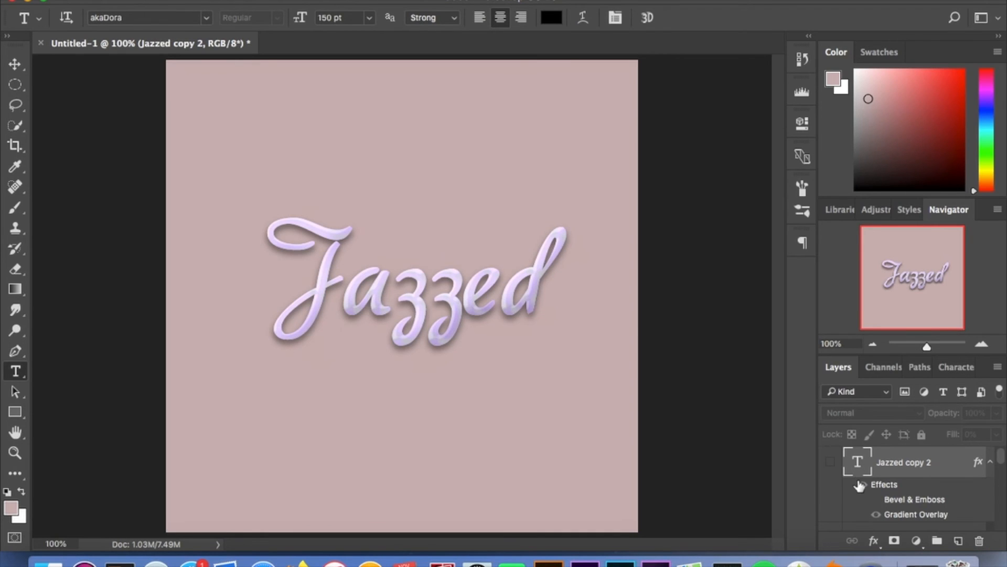
pyautogui.click(830, 462)
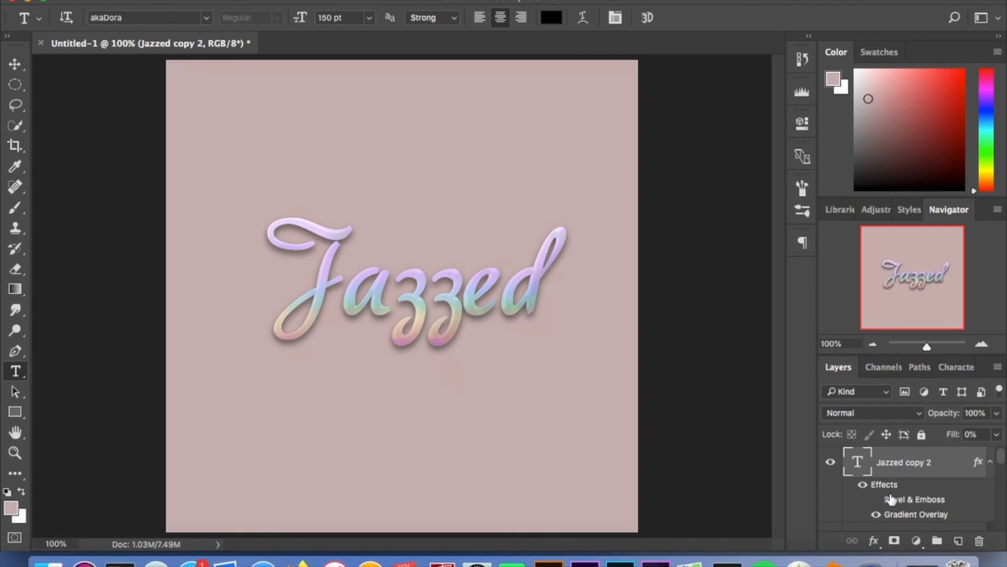
pyautogui.scroll(-2, 895, 504)
pyautogui.scroll(-5, 896, 506)
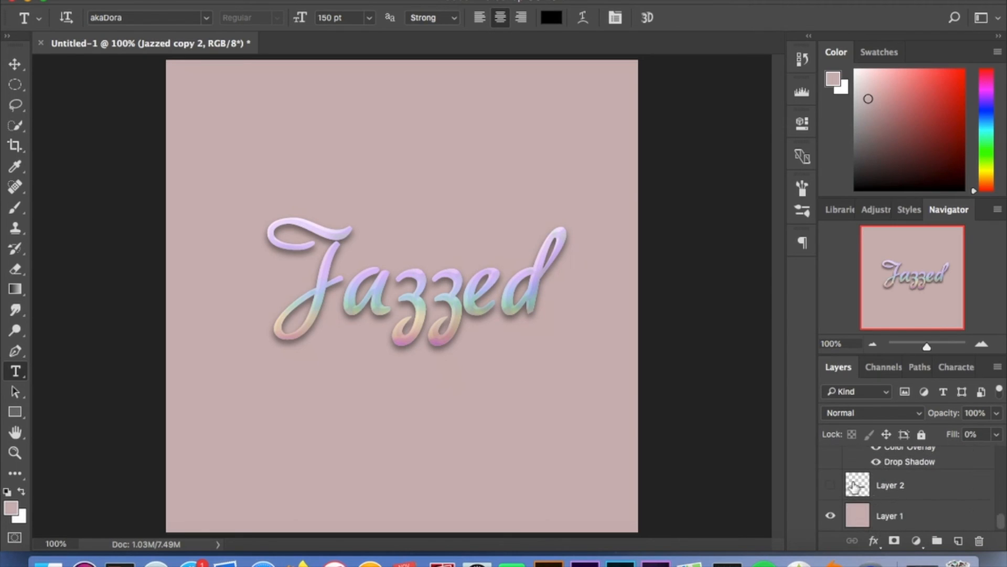
pyautogui.click(830, 486)
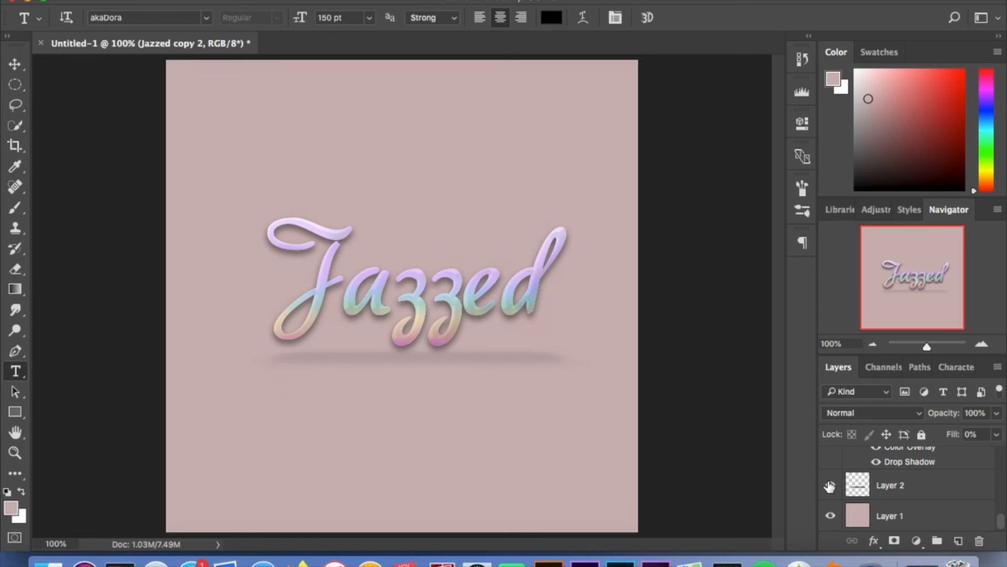
# - Select the Brush tool with the 19 px hard round tip, try a pink stroke over the shadow on Layer 2, and undo it
pyautogui.click(16, 209)
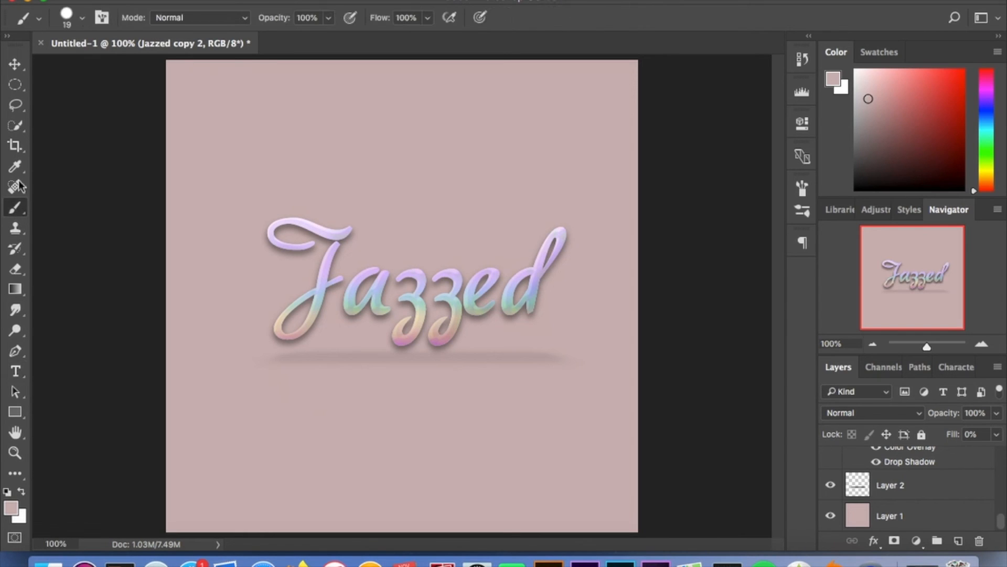
pyautogui.click(70, 26)
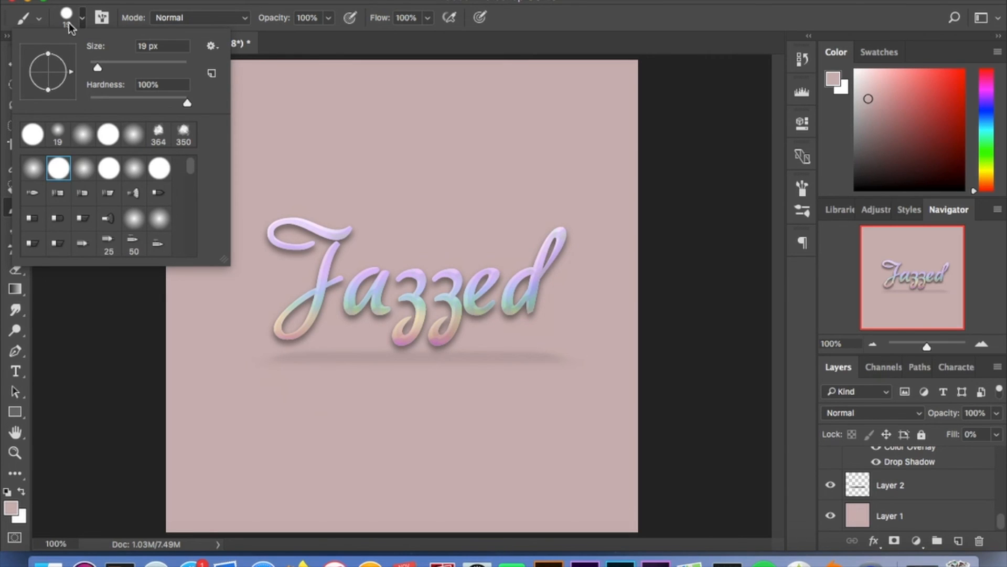
pyautogui.click(68, 23)
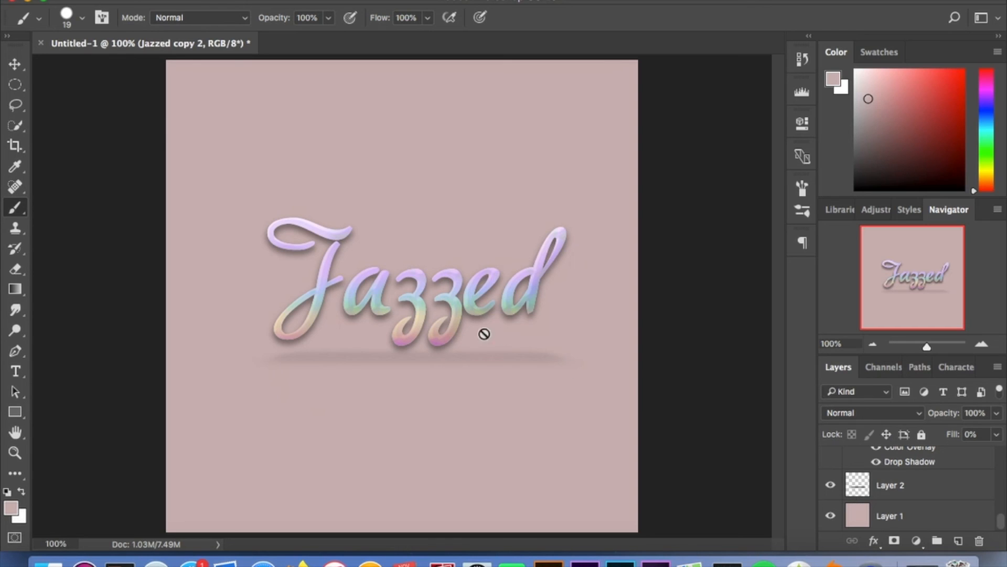
pyautogui.click(913, 492)
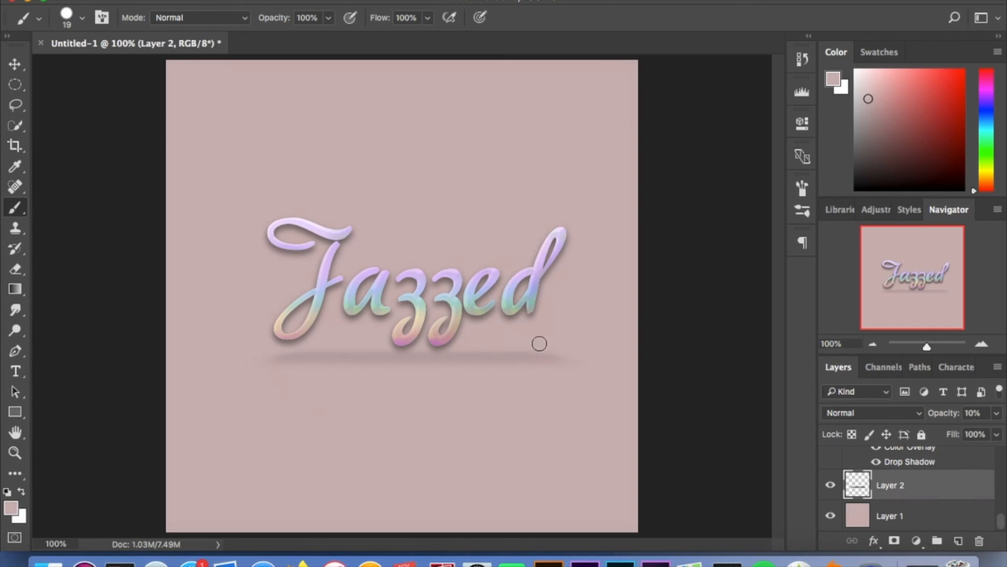
pyautogui.moveTo(538, 355); pyautogui.dragTo(285, 354)
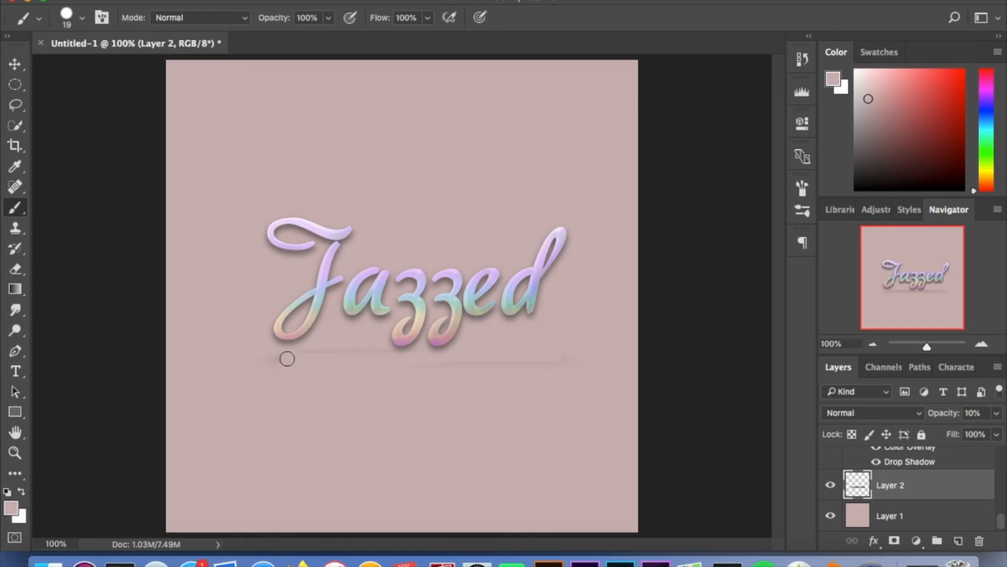
pyautogui.press('super+z')
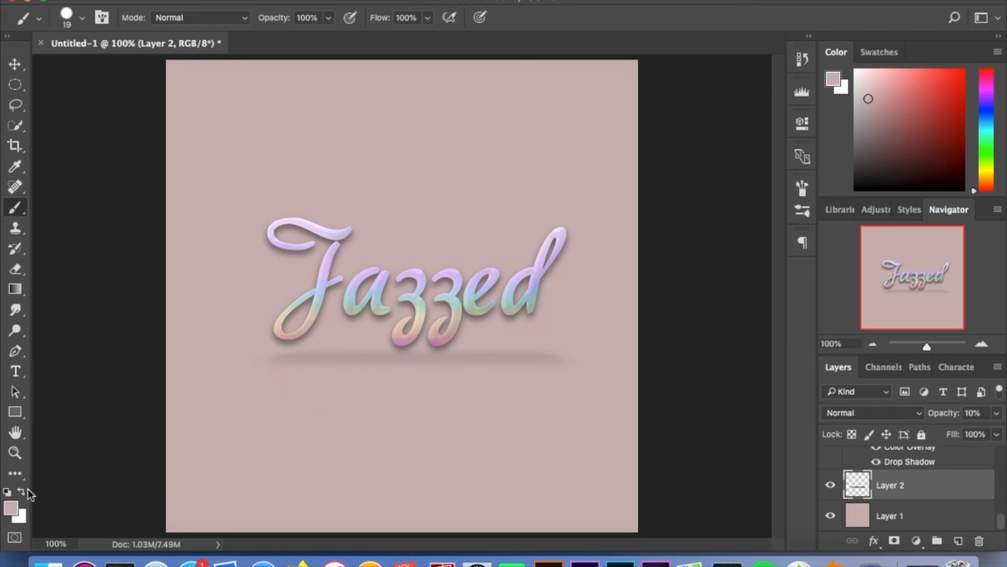
# - Reset the foreground color to black, try a horizontal brush stroke below the shadow, and undo that stroke
pyautogui.press('d')
pyautogui.moveTo(254, 404); pyautogui.dragTo(473, 401)
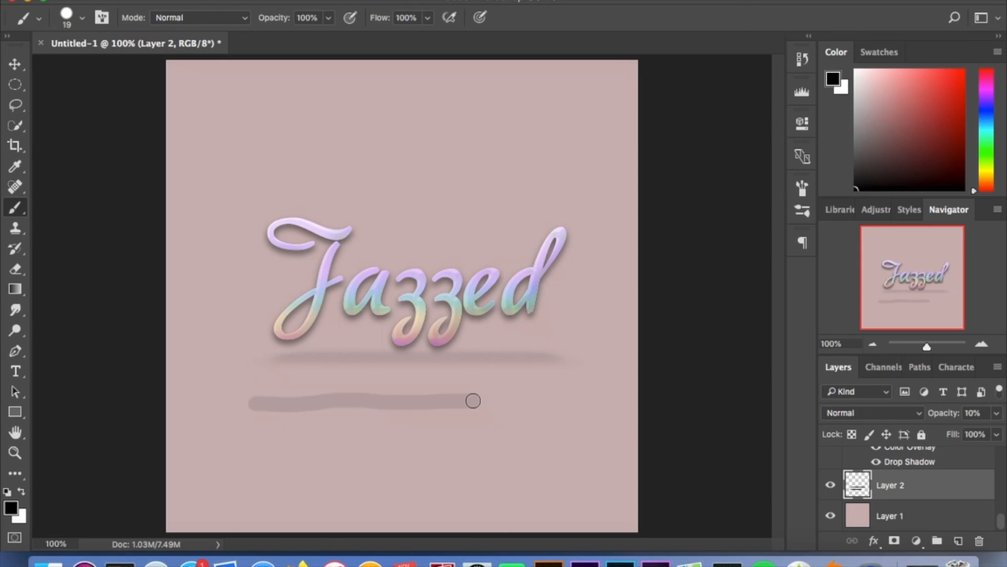
pyautogui.press('super+z')
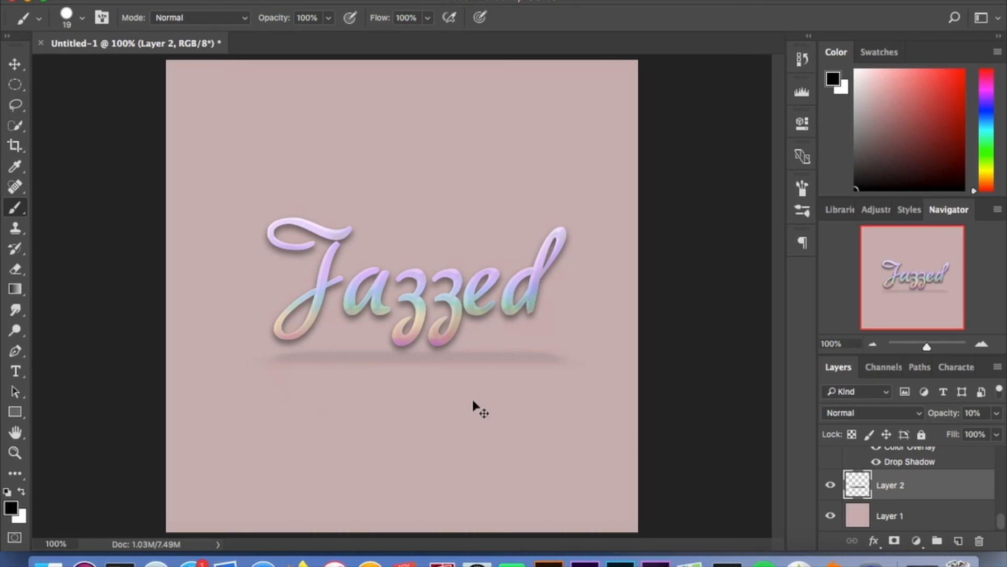
# - Apply a Perspective transform to the shadow on Layer 2, widening its lower edge to about 102% width, and switch to the Move tool
pyautogui.press('super+t')
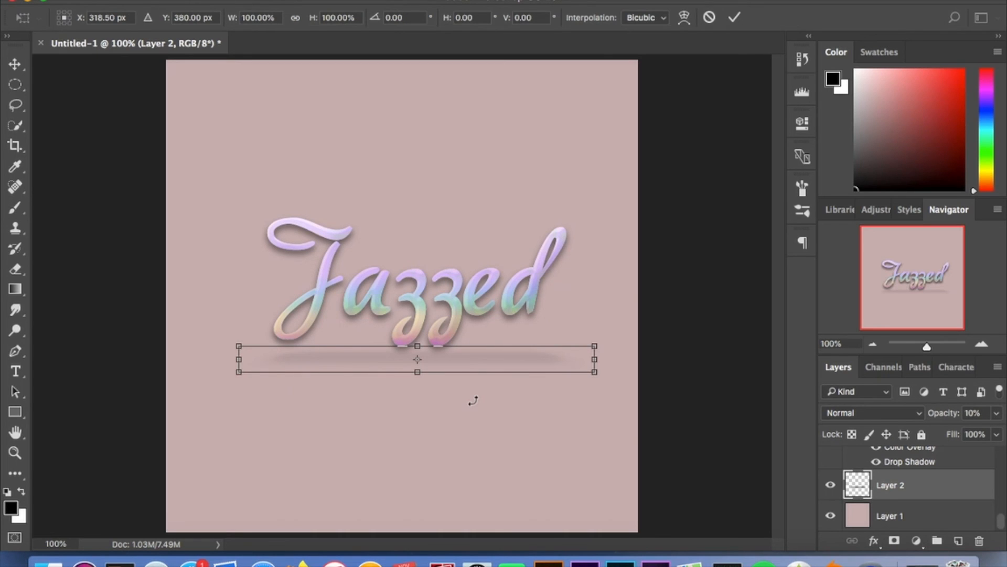
pyautogui.rightClick(481, 368)
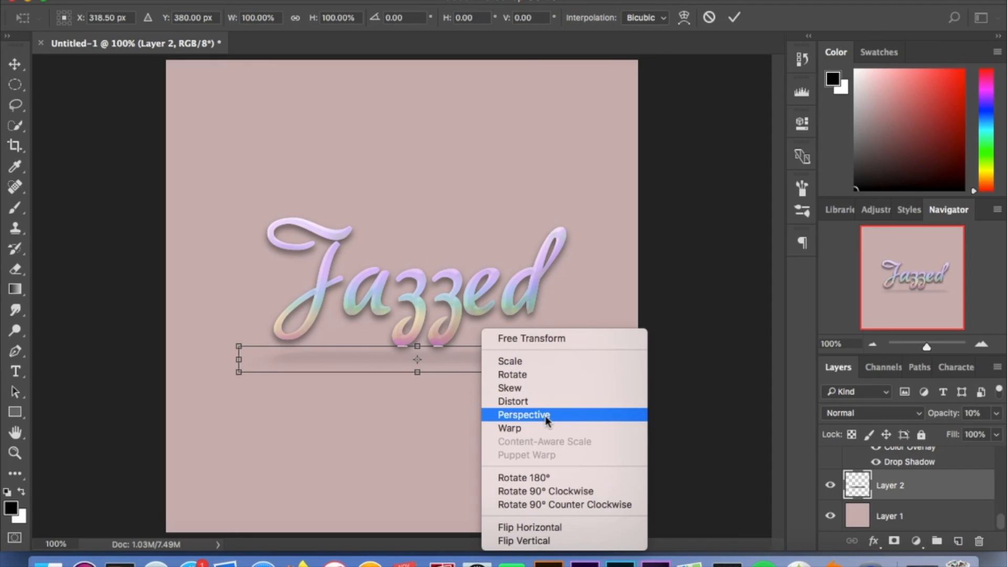
pyautogui.click(505, 414)
pyautogui.moveTo(596, 376)
pyautogui.mouseDown()
pyautogui.moveTo(633, 373)
pyautogui.moveTo(632, 386)
pyautogui.moveTo(599, 385)
pyautogui.moveTo(600, 373)
pyautogui.mouseUp()
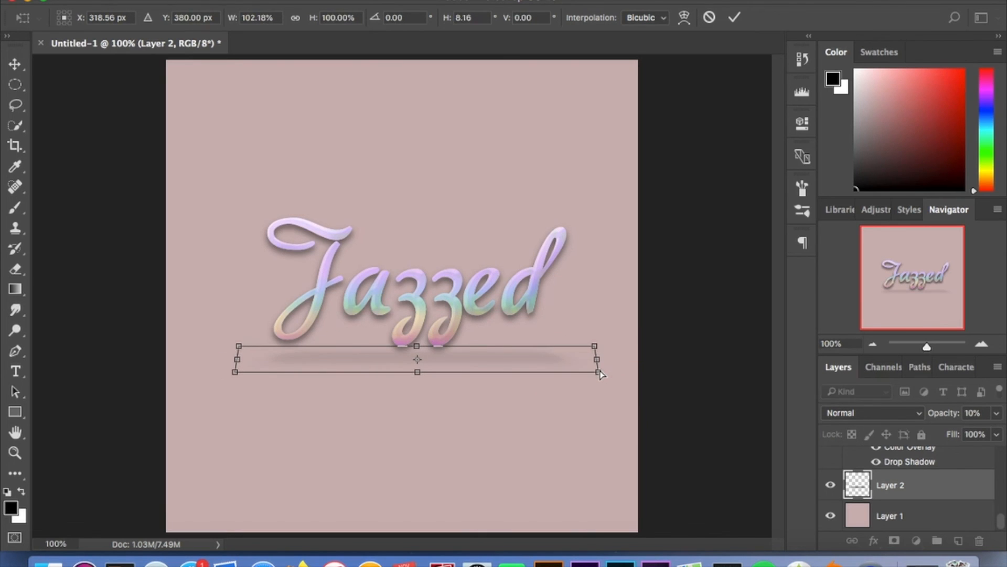
pyautogui.press('Return')
pyautogui.press('b')
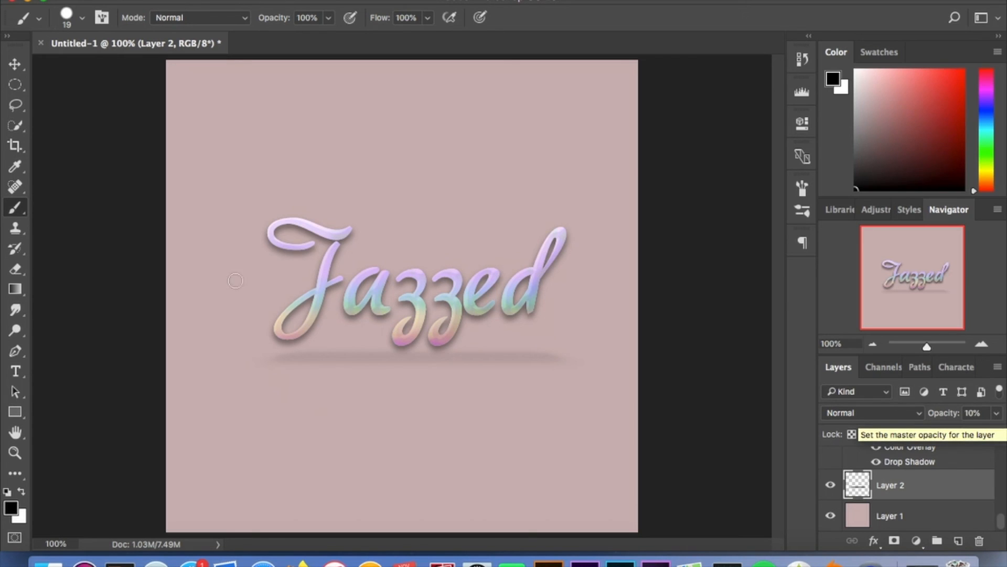
pyautogui.click(18, 65)
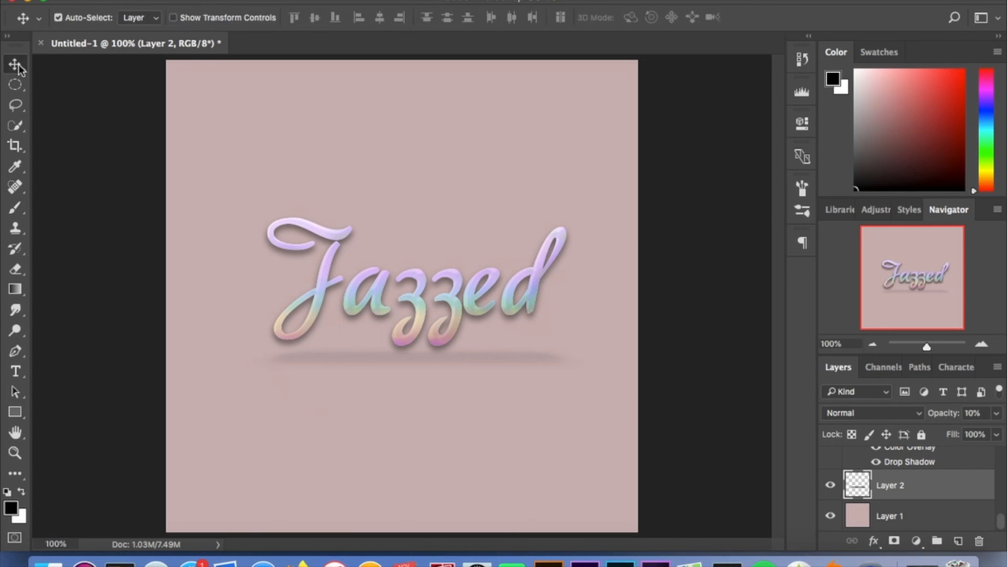